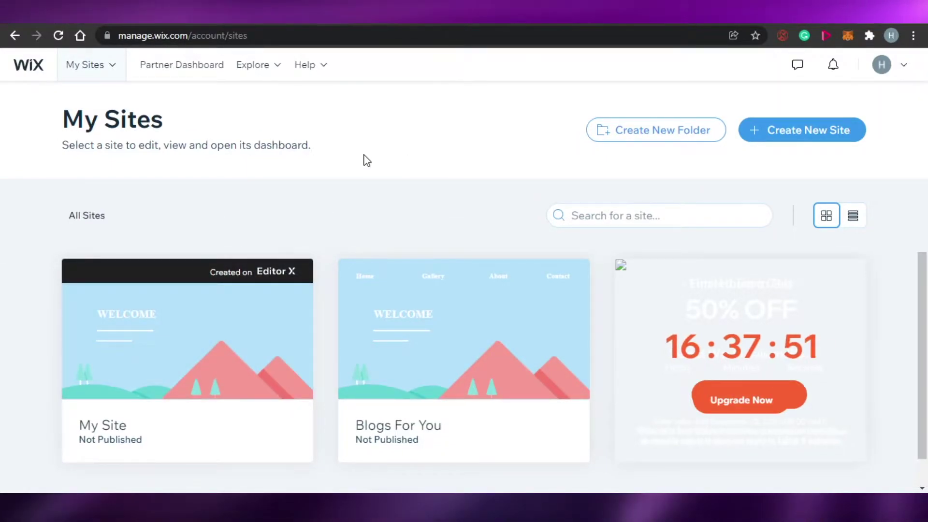
Create a new site and choose Wix as its platform.
mouse_move(532, 327)
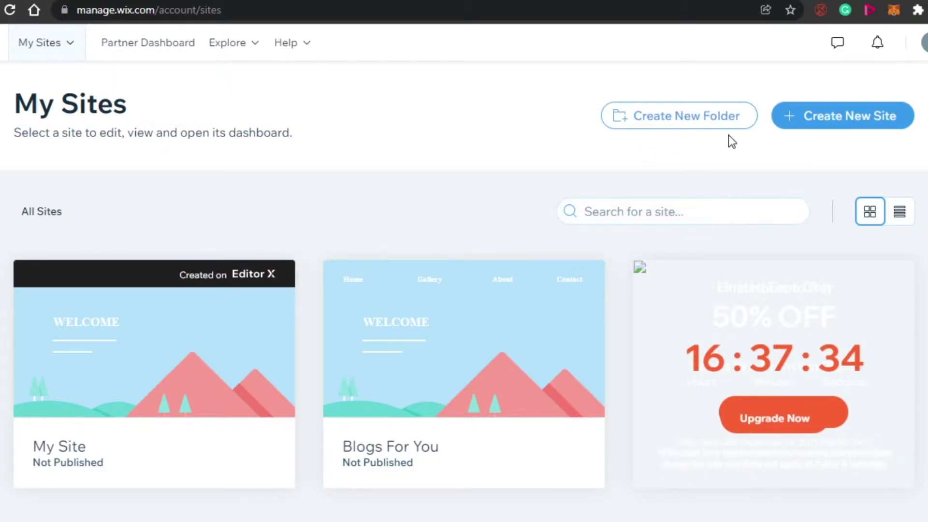
left_click(833, 116)
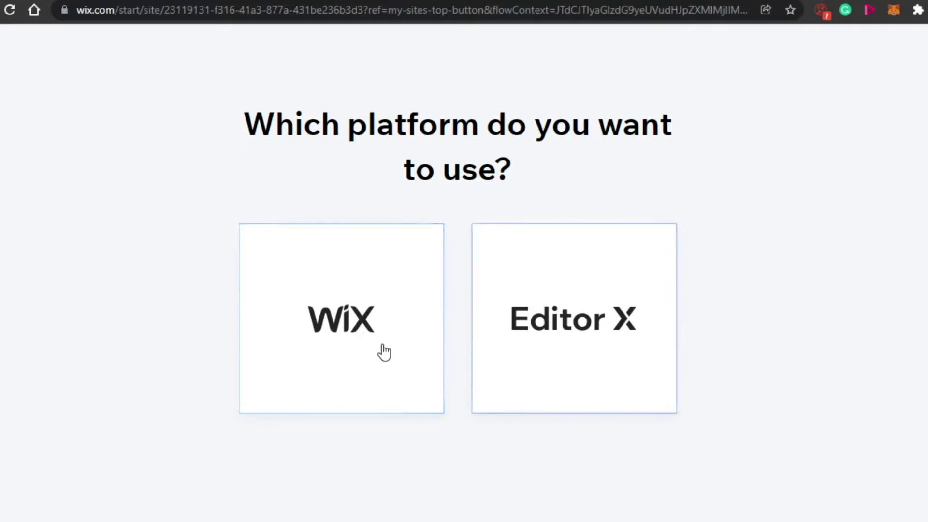
left_click(386, 313)
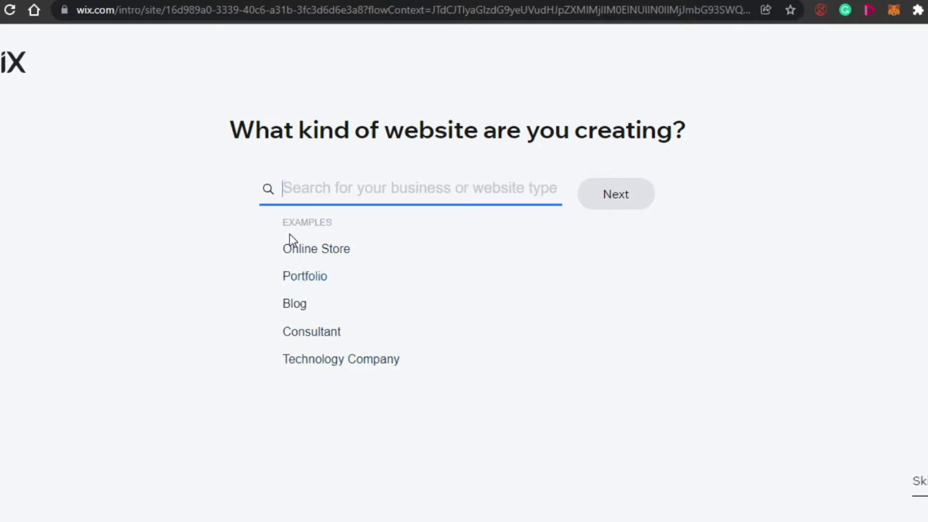
Set the kind of website to Personal Website and continue with the setup.
left_click(292, 306)
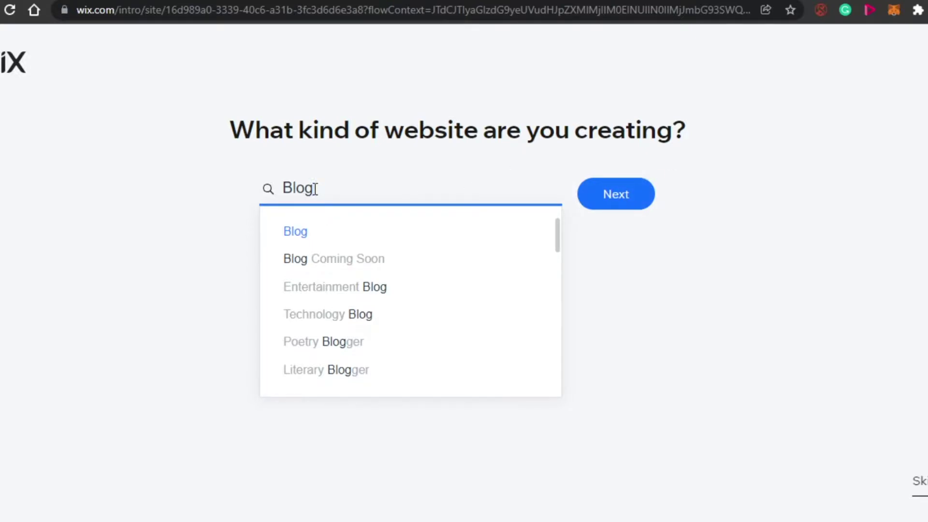
key("ctrl+a")
key("BackSpace")
type("Personal Website")
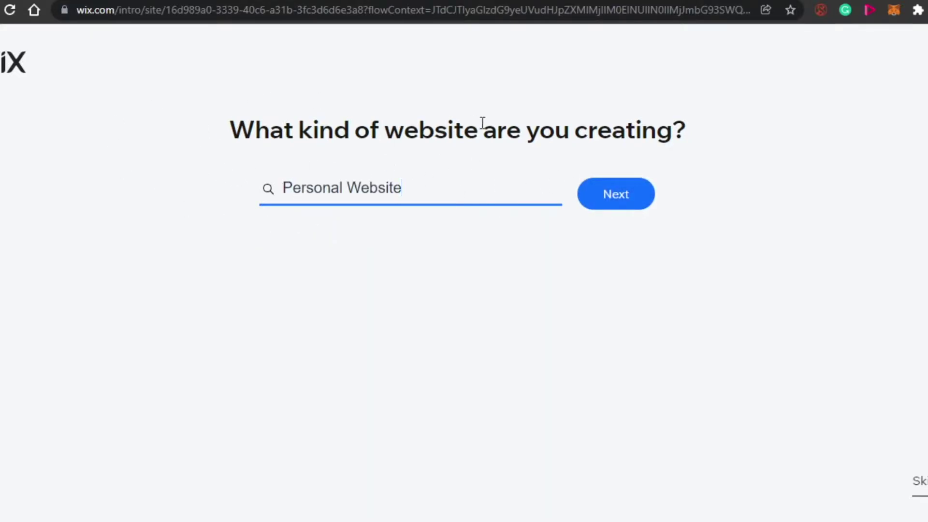
left_click(621, 212)
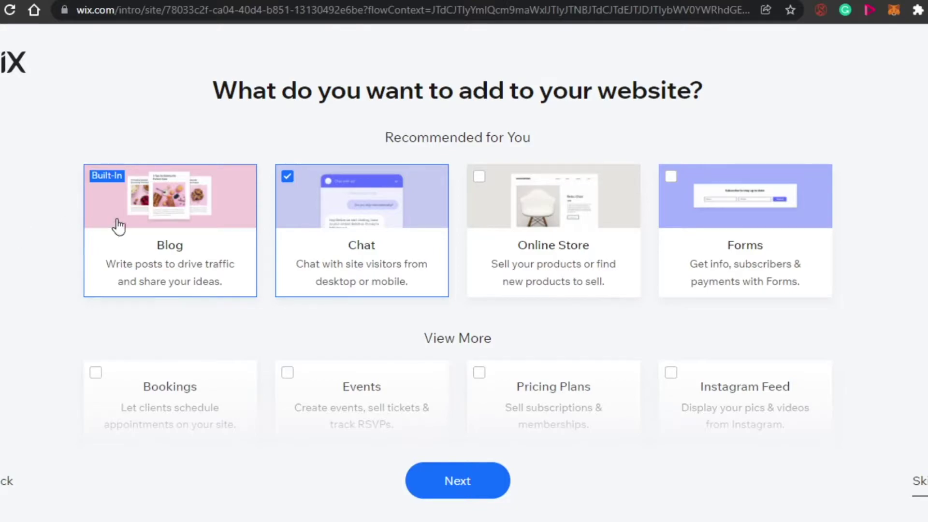
Choose to create the website with the Editor by editing a template.
mouse_move(156, 228)
mouse_move(203, 207)
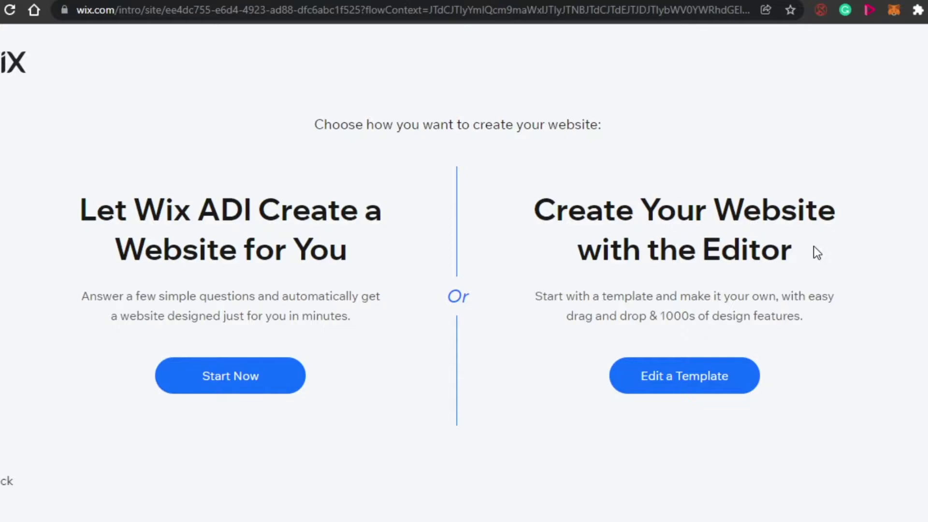
left_click(687, 385)
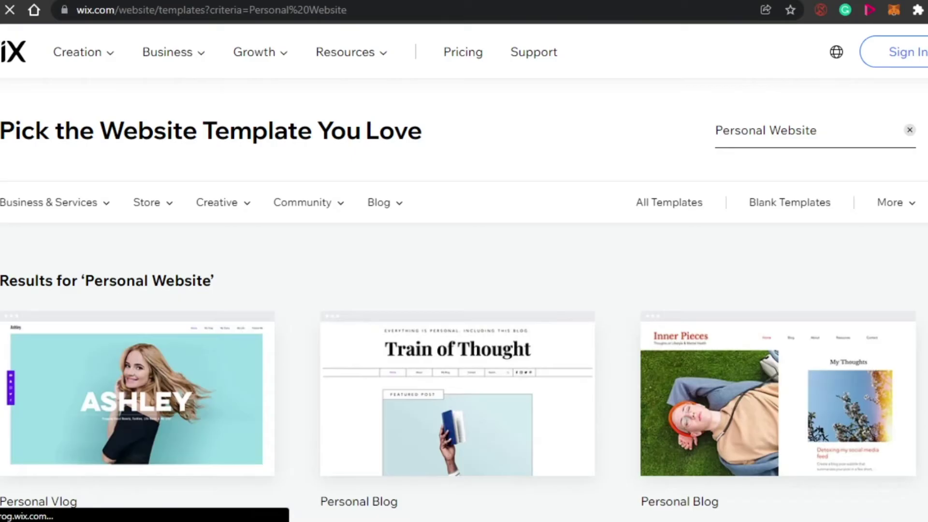
Browse the template results for Personal Website from the first row down to the page numbers.
scroll(677, 290, "down", 10)
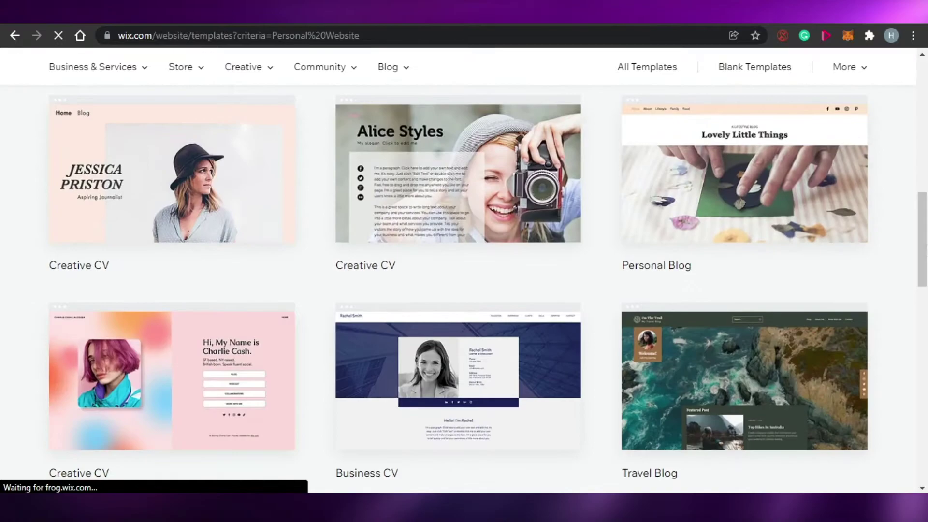
mouse_move(927, 251)
left_mouse_down()
mouse_move(927, 367)
mouse_move(926, 256)
left_mouse_up()
scroll(540, 445, "up", 1)
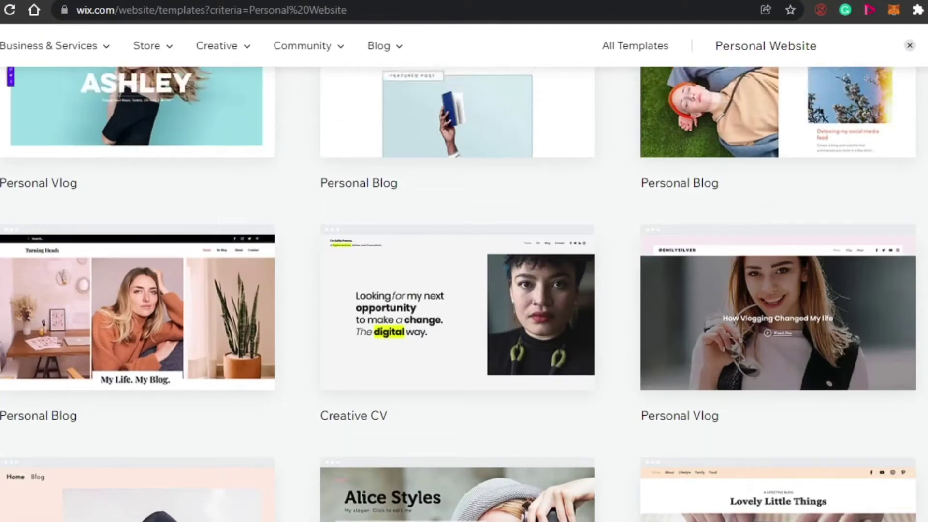
scroll(540, 444, "down", 10)
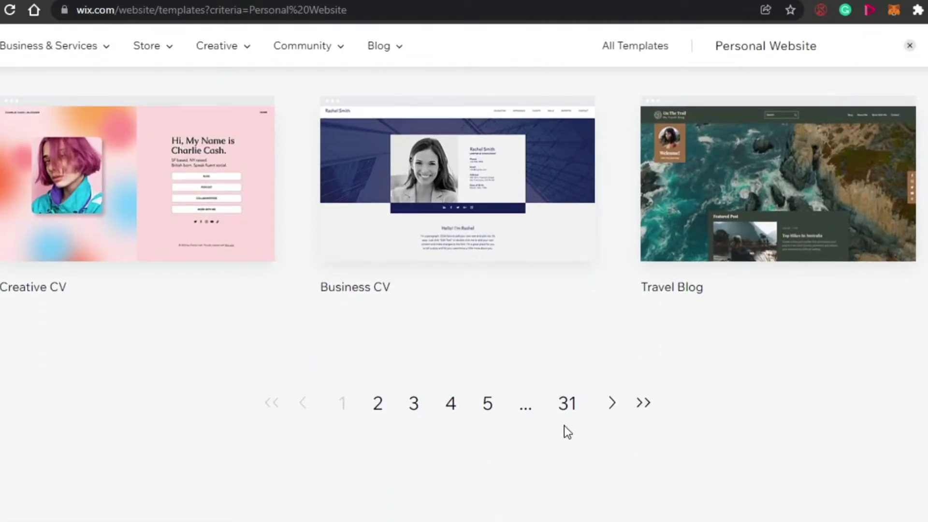
scroll(464, 290, "up", 15)
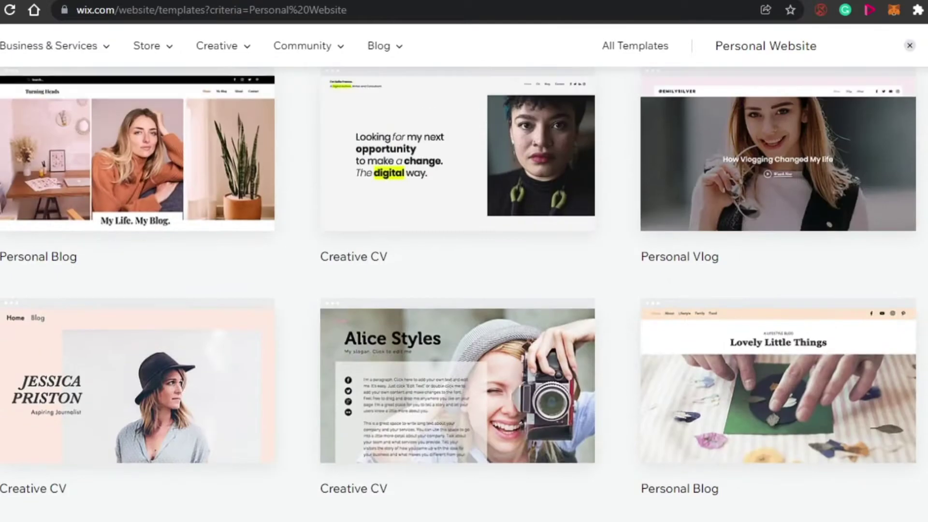
scroll(464, 290, "down", 6)
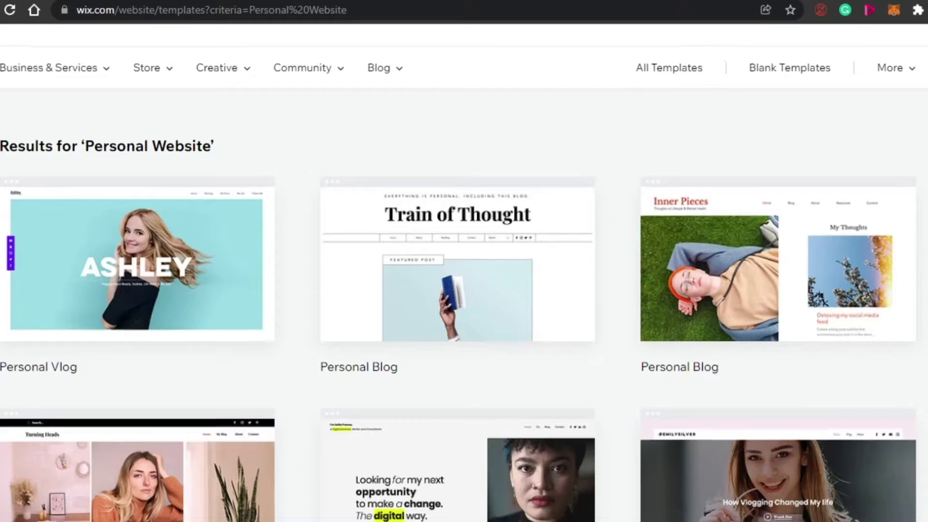
scroll(465, 290, "down", 5)
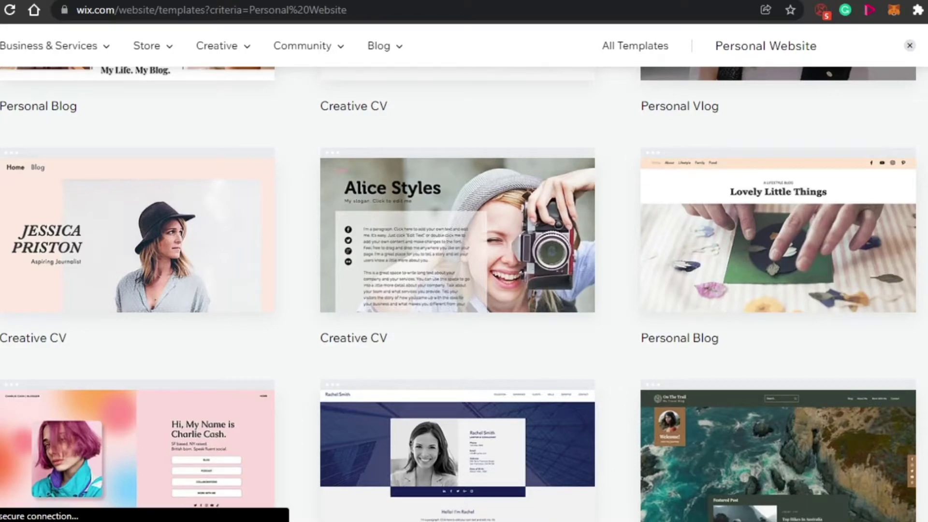
scroll(464, 290, "down", 5)
scroll(464, 290, "down", 3)
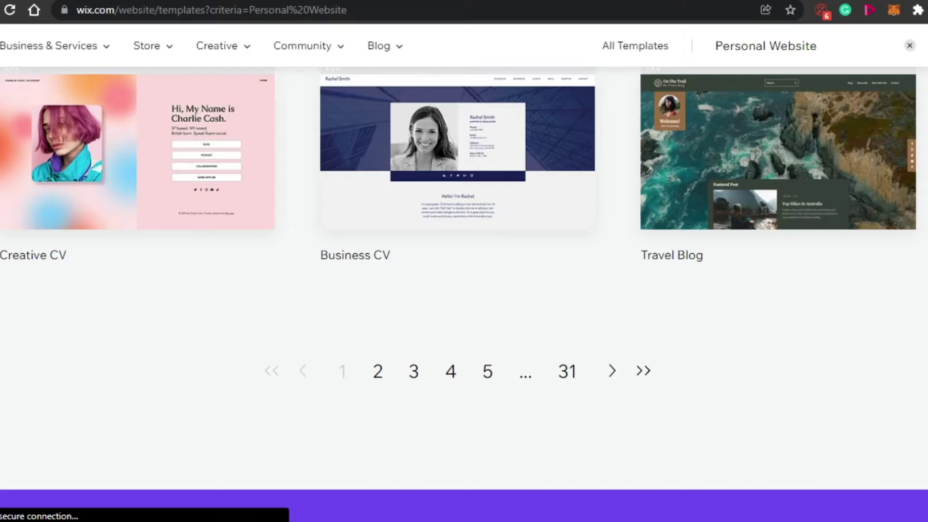
scroll(464, 291, "up", 15)
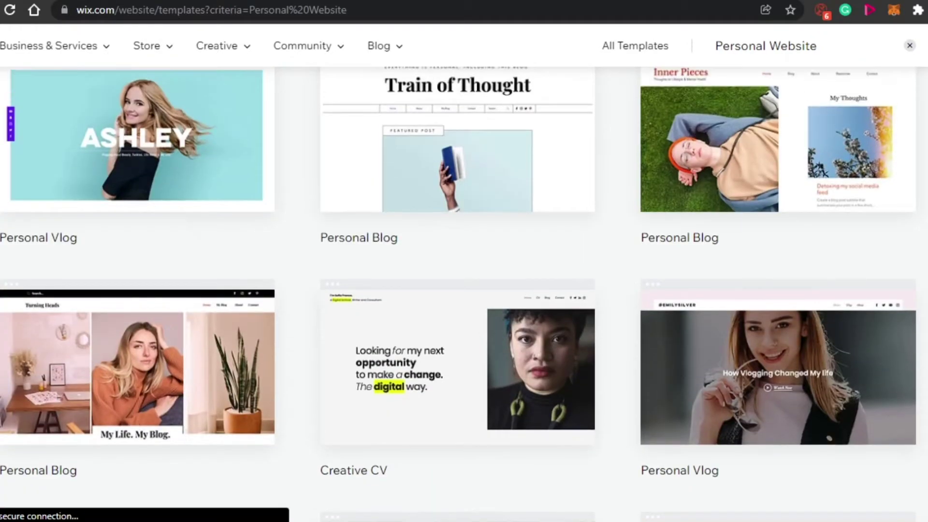
scroll(464, 290, "up", 4)
scroll(464, 290, "down", 8)
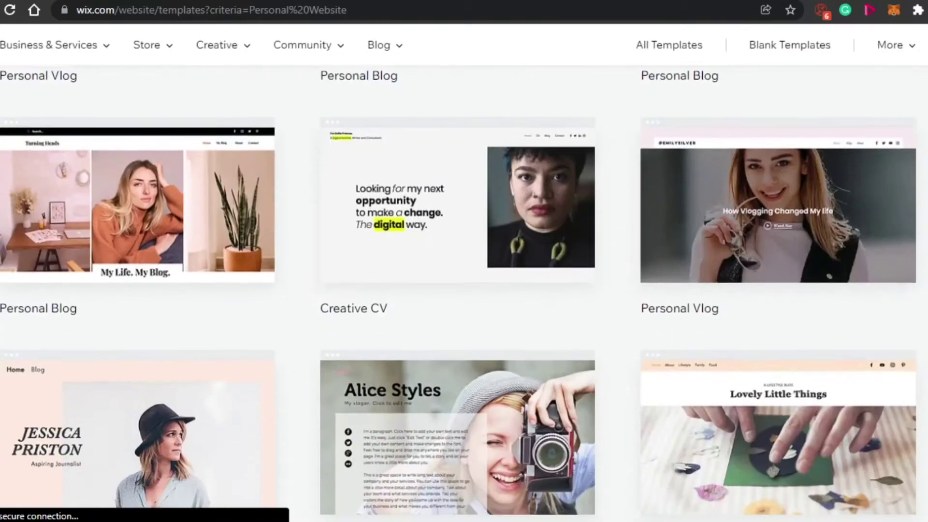
scroll(464, 290, "down", 6)
scroll(464, 290, "up", 15)
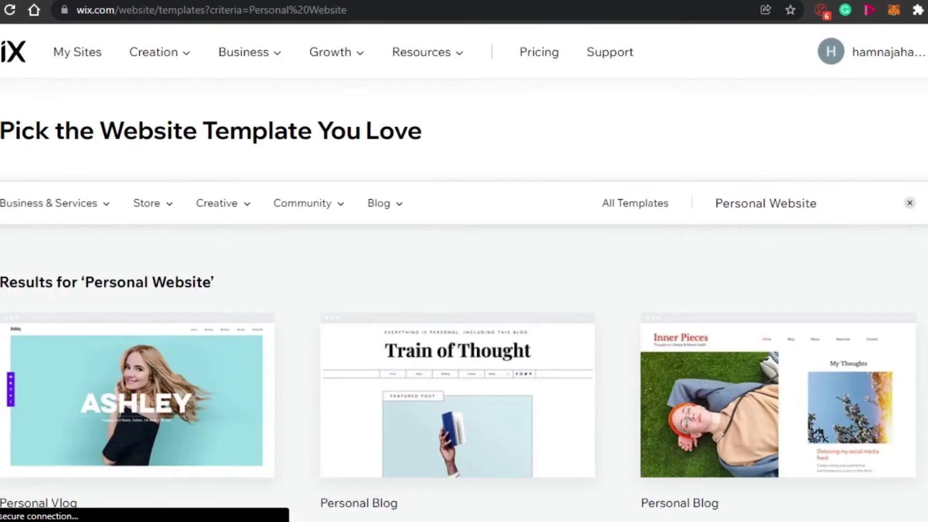
Open the Inner Pieces personal blog template for editing.
scroll(464, 290, "down", 8)
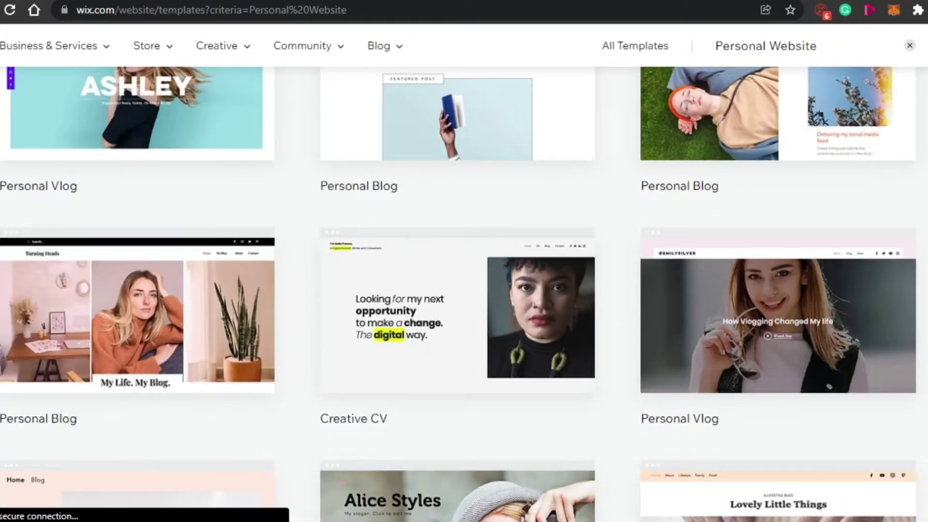
scroll(748, 292, "up", 4)
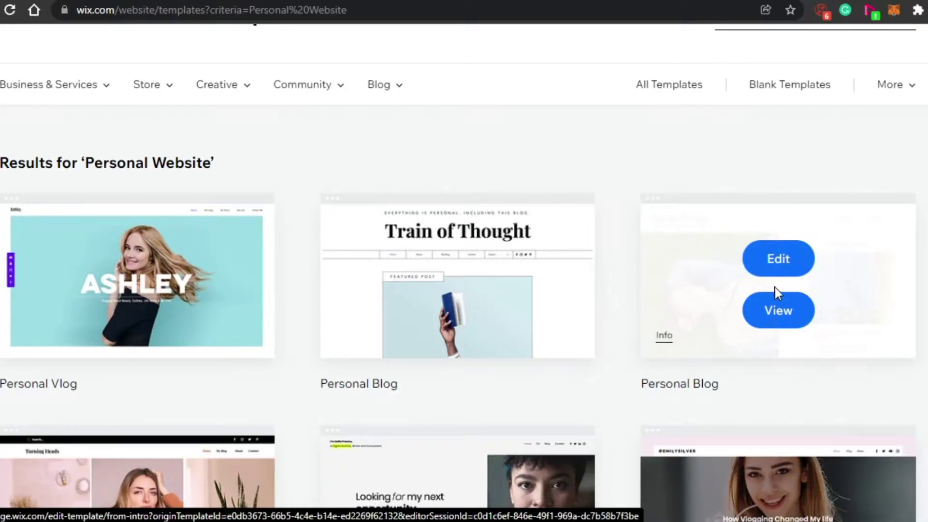
left_click(768, 266)
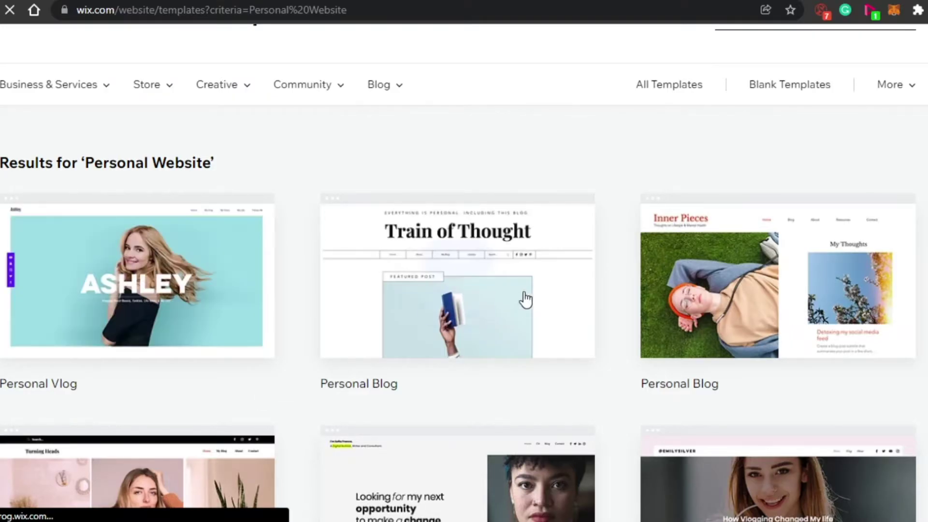
scroll(441, 294, "down", 10)
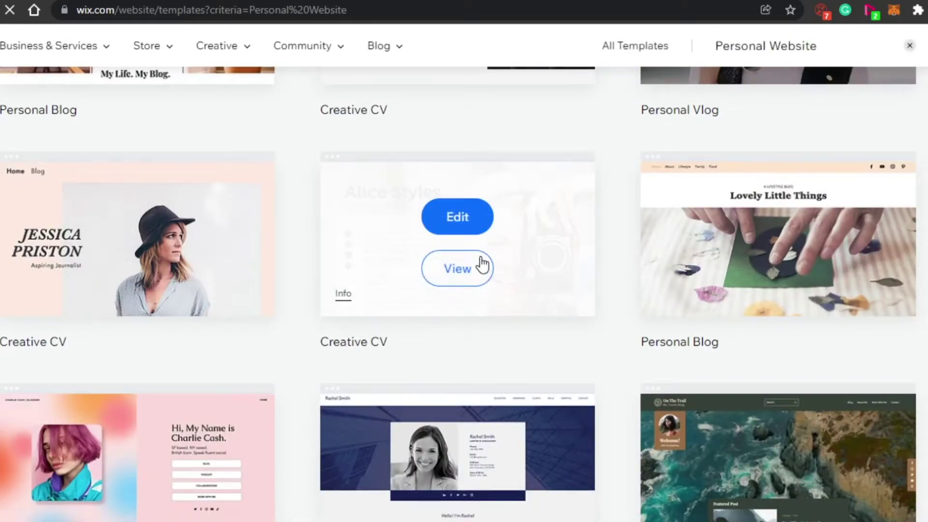
left_click(760, 224)
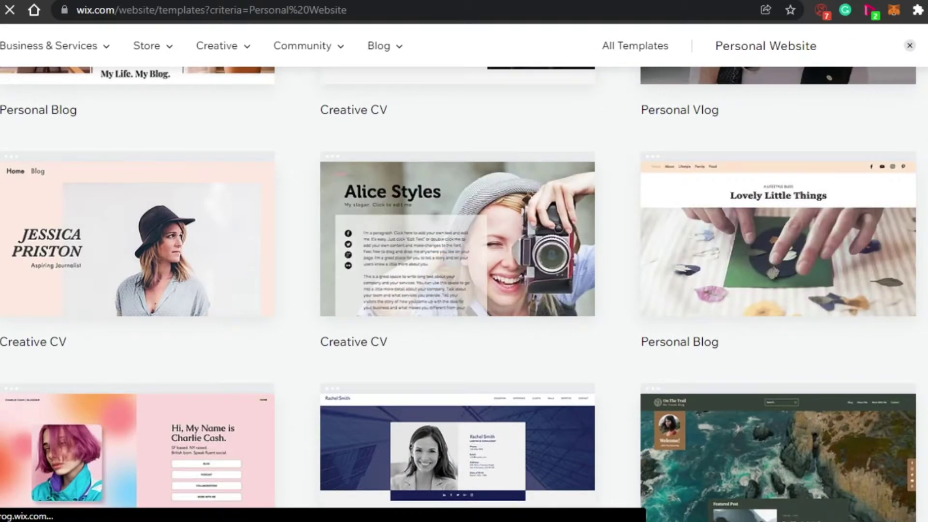
scroll(464, 290, "down", 15)
scroll(465, 290, "up", 5)
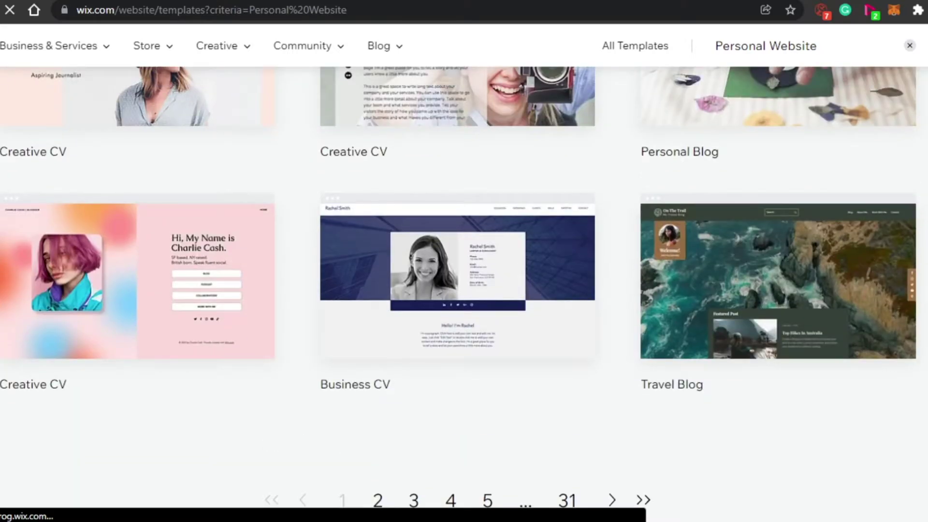
scroll(464, 290, "up", 10)
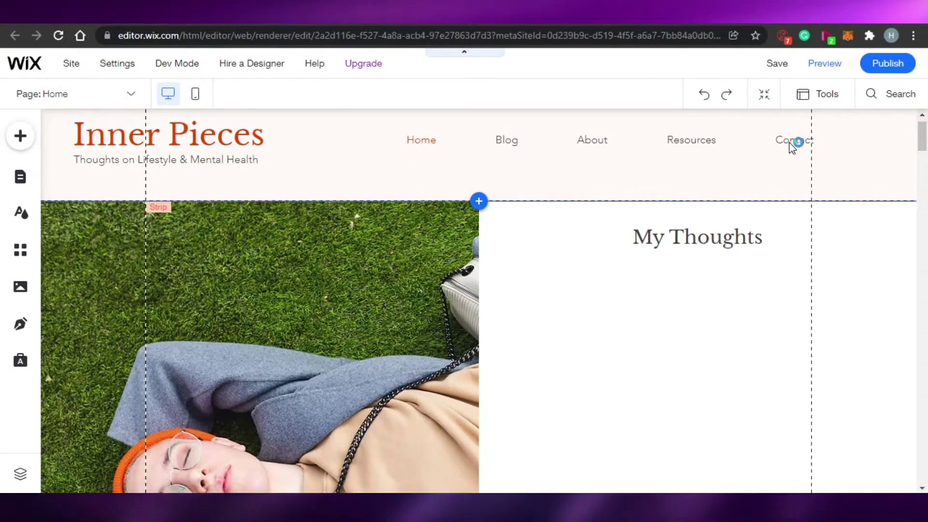
Look through the template's home page from the header past the quote section, and return to its header.
scroll(923, 179, "down", 7)
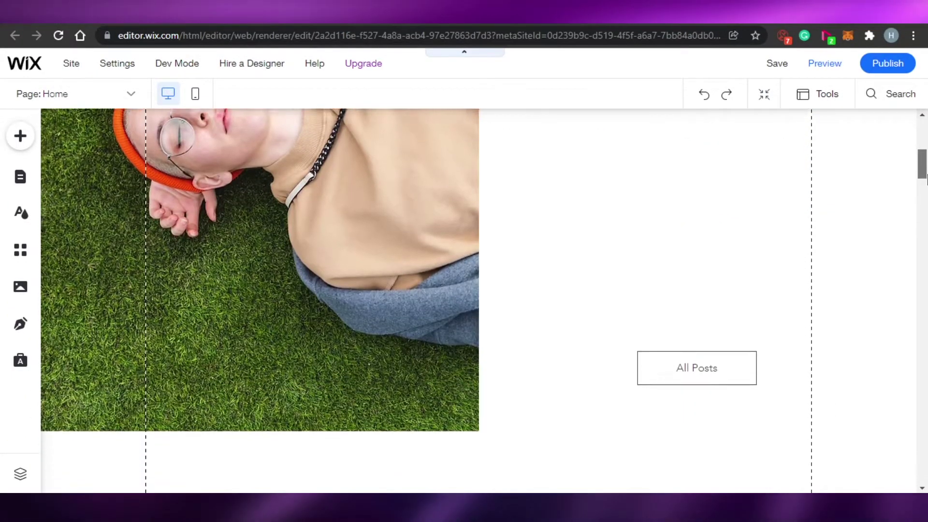
scroll(925, 179, "down", 5)
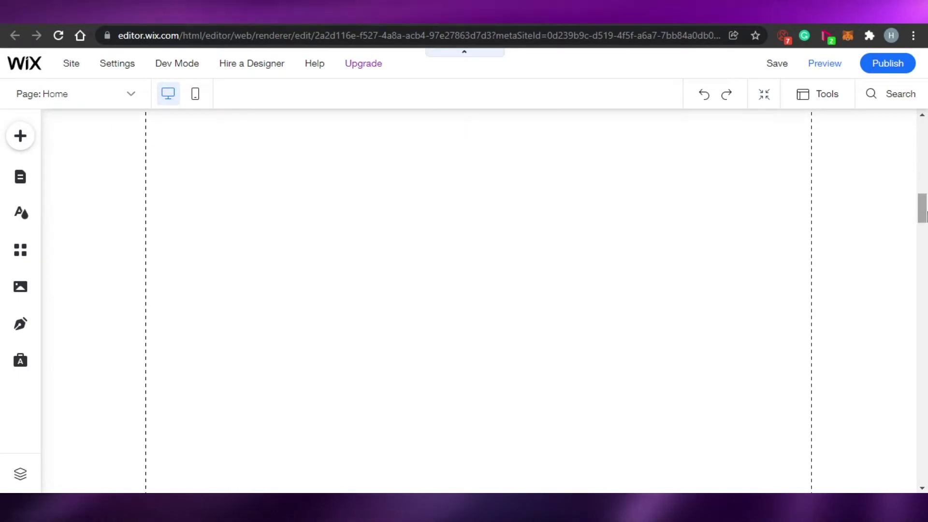
left_click_drag(924, 215, 926, 322)
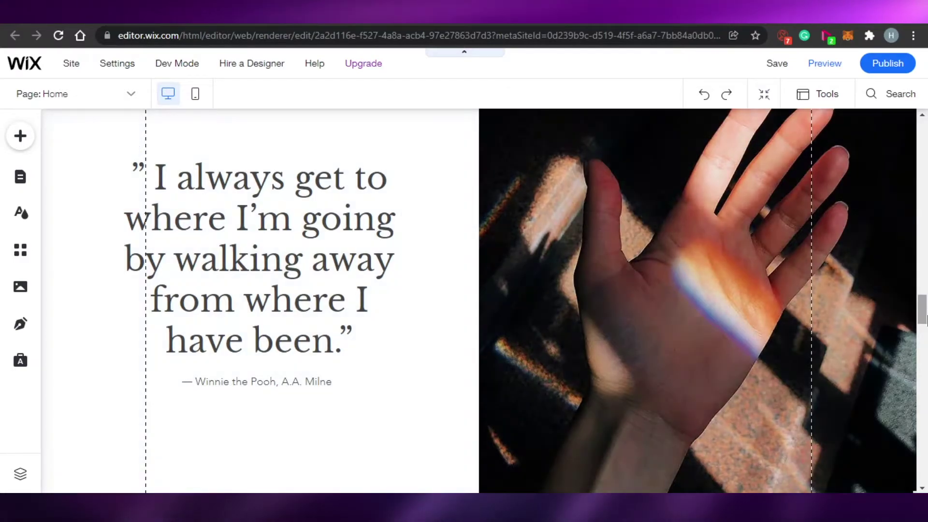
scroll(925, 319, "down", 2)
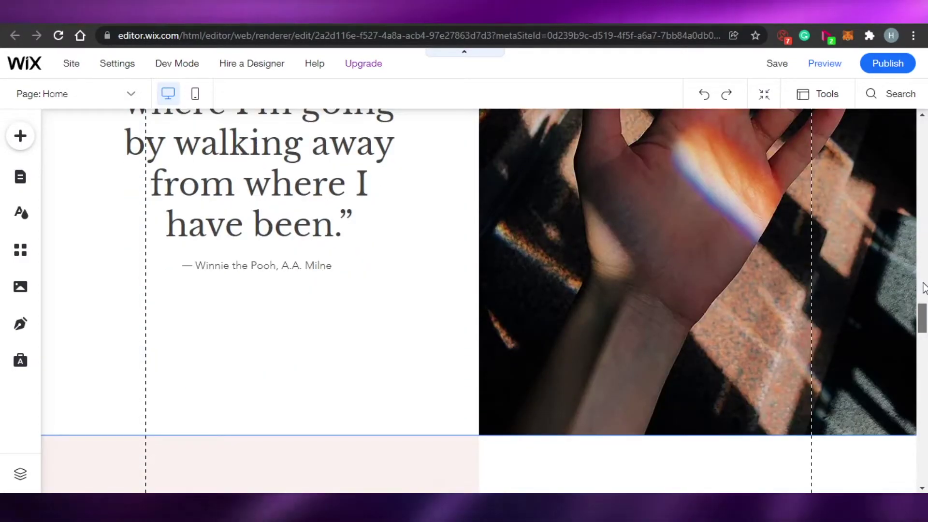
scroll(925, 288, "down", 2)
left_click_drag(924, 321, 925, 215)
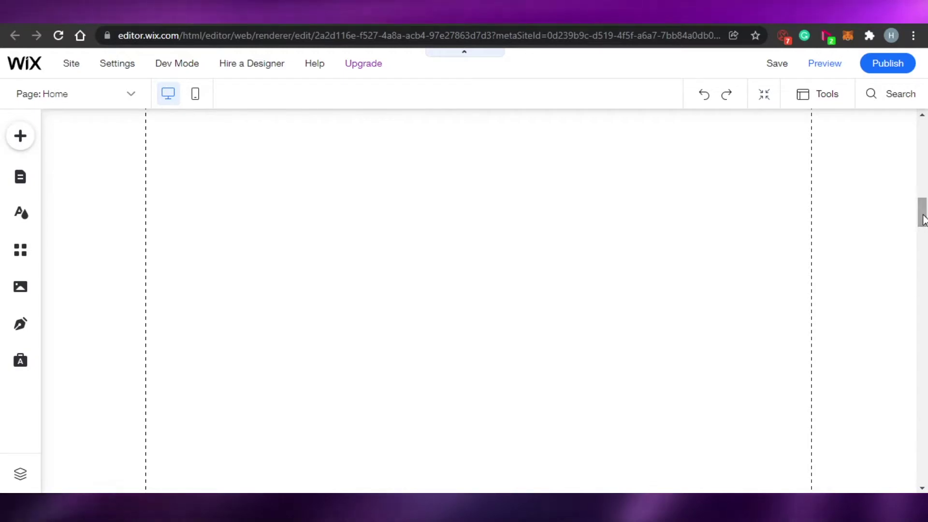
left_click_drag(924, 220, 924, 107)
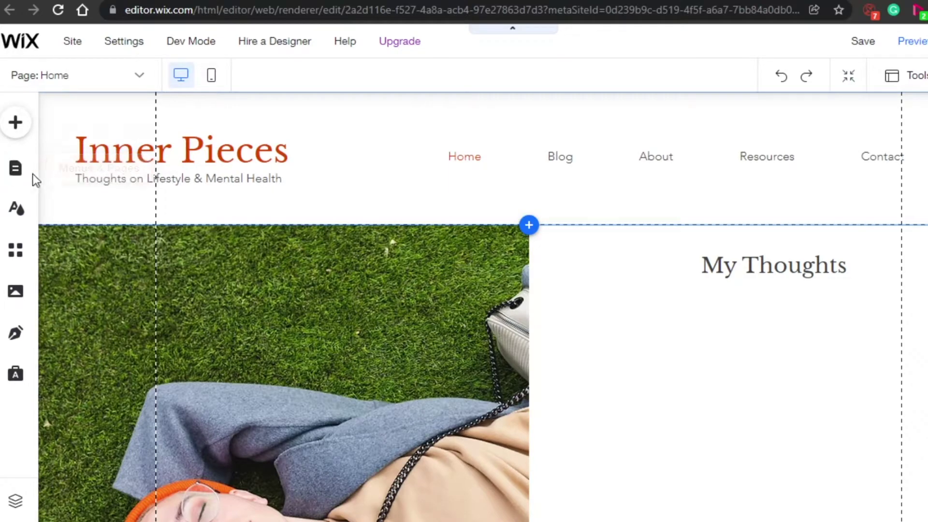
Examine the site menu pages, the ready-made designs for adding a page, and the list of blog pages.
left_click(16, 179)
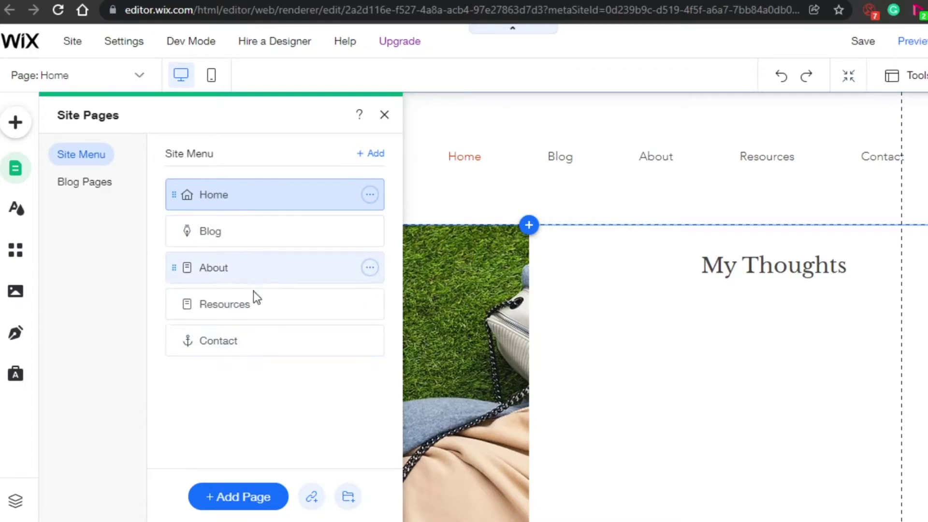
left_click(239, 498)
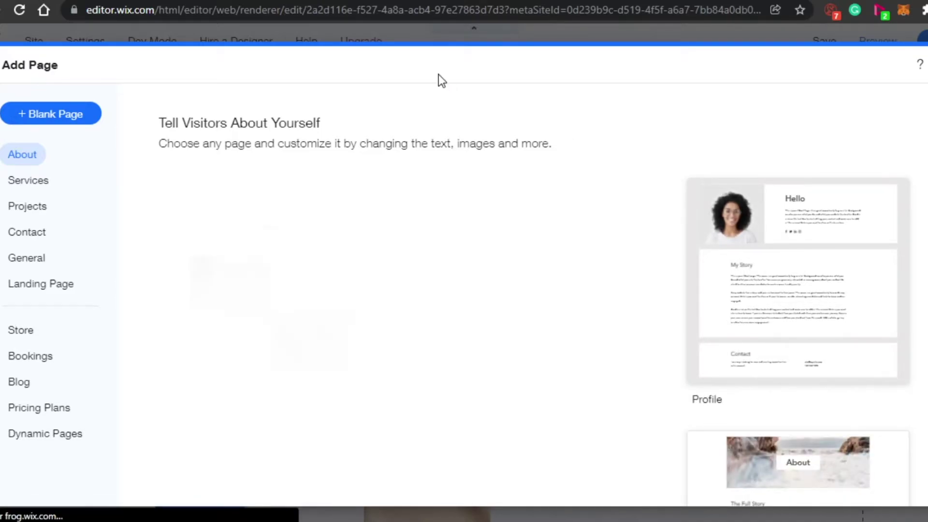
key("Escape")
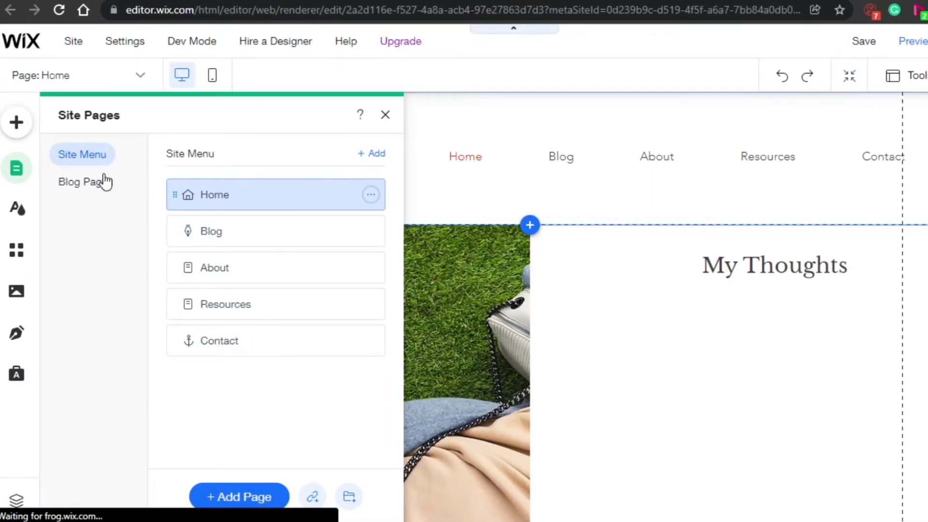
left_click(103, 191)
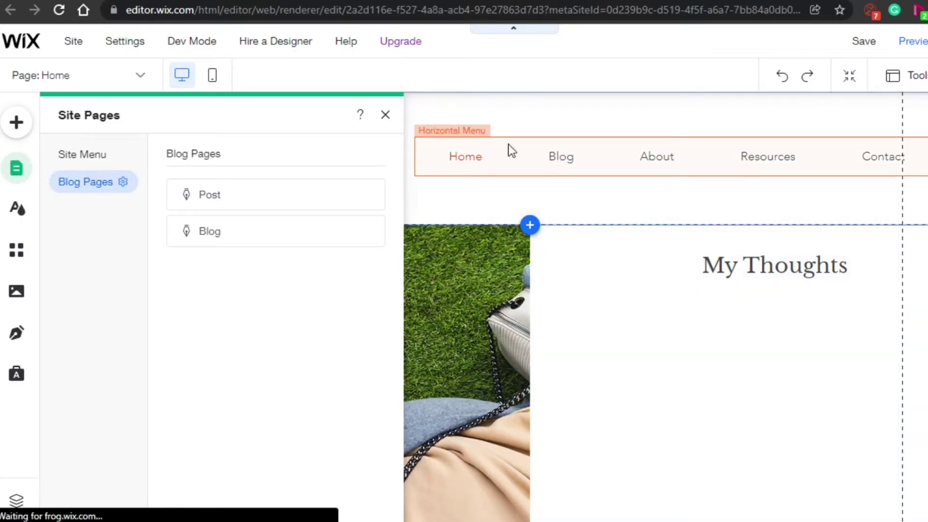
Return to the list of site menu pages and close the site pages overview.
left_click(79, 155)
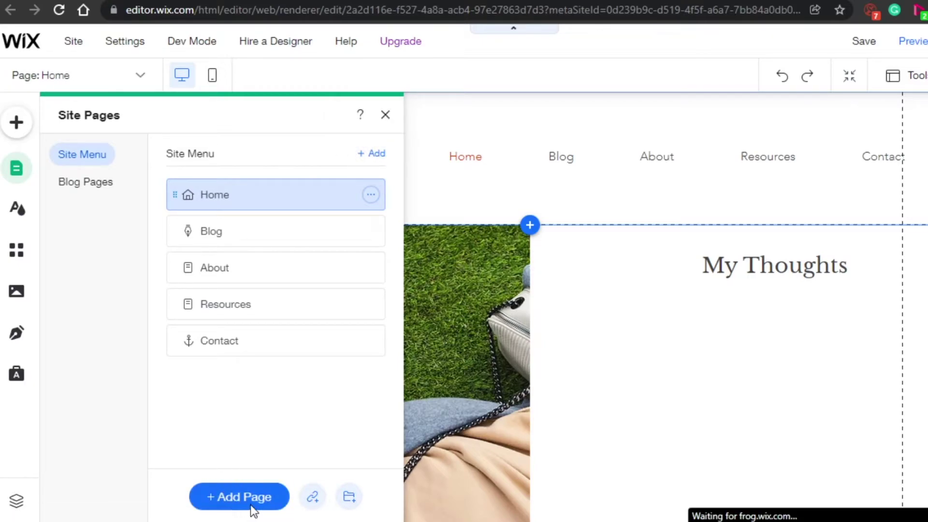
left_click(385, 116)
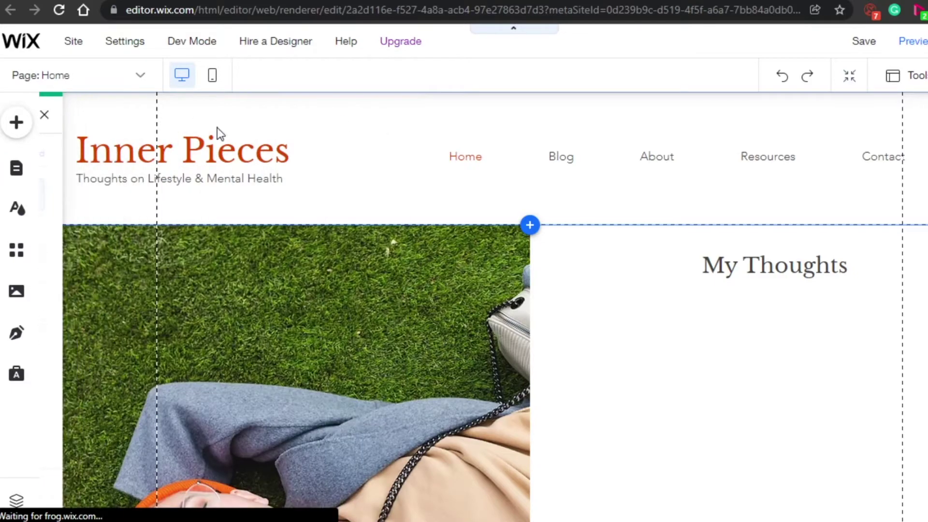
Browse the featured colour and text themes in the site design and apply the Warm theme.
left_click(17, 211)
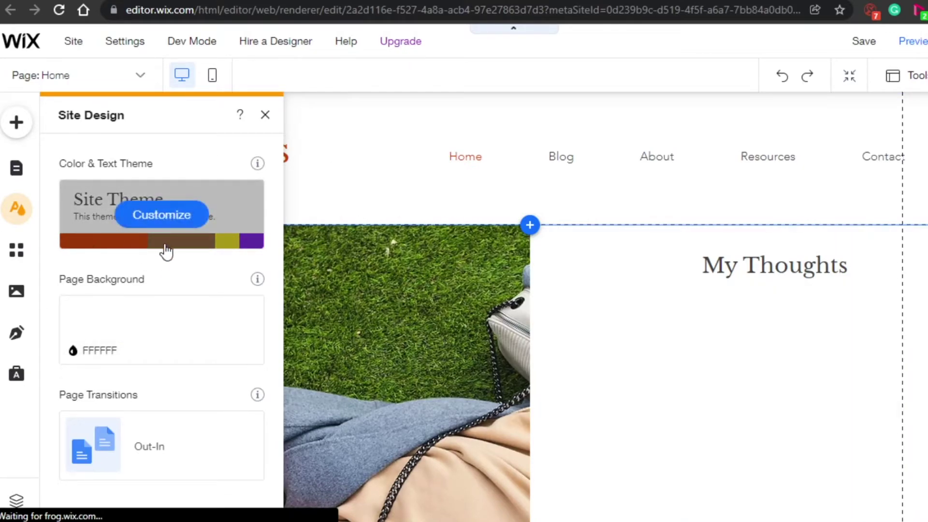
mouse_move(91, 335)
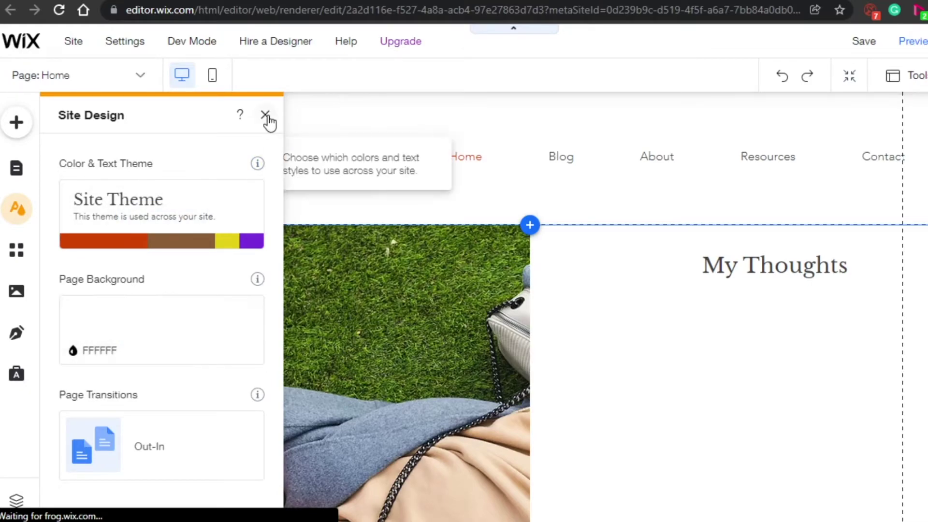
left_click(178, 215)
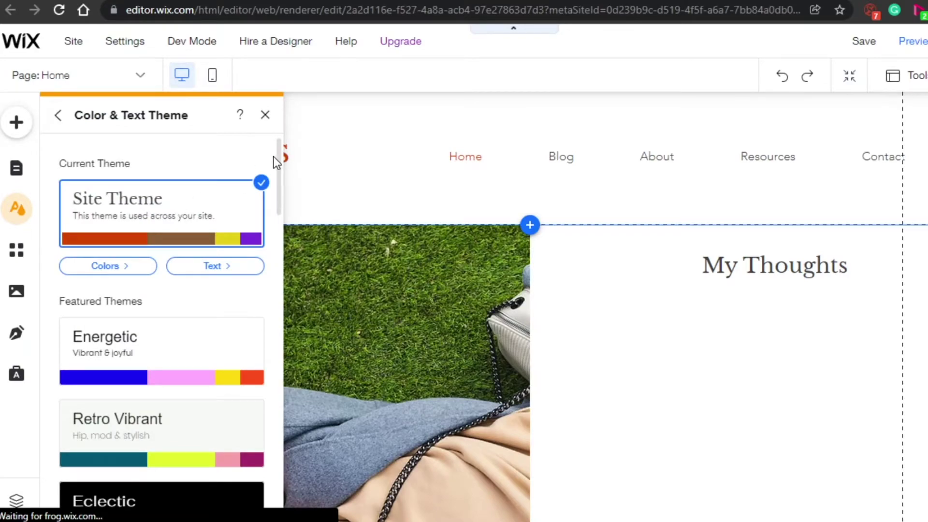
left_click_drag(280, 158, 280, 335)
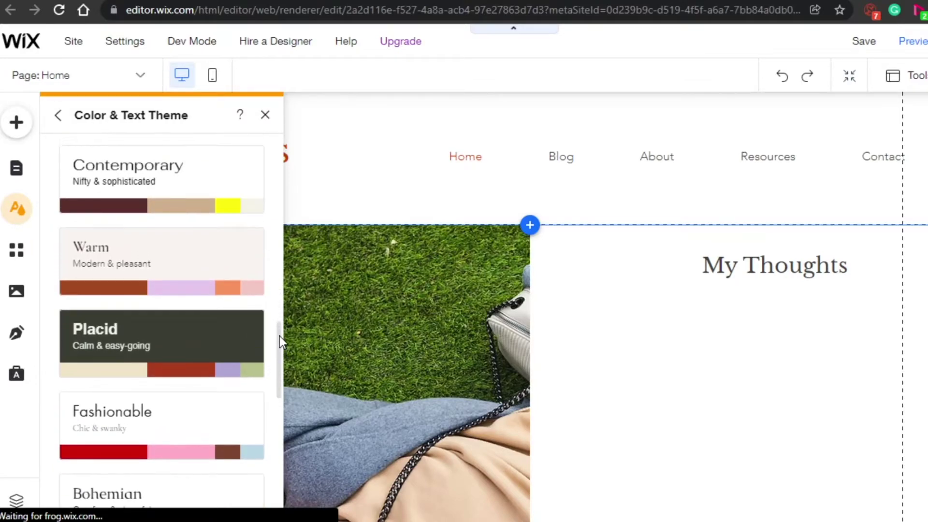
left_click(189, 264)
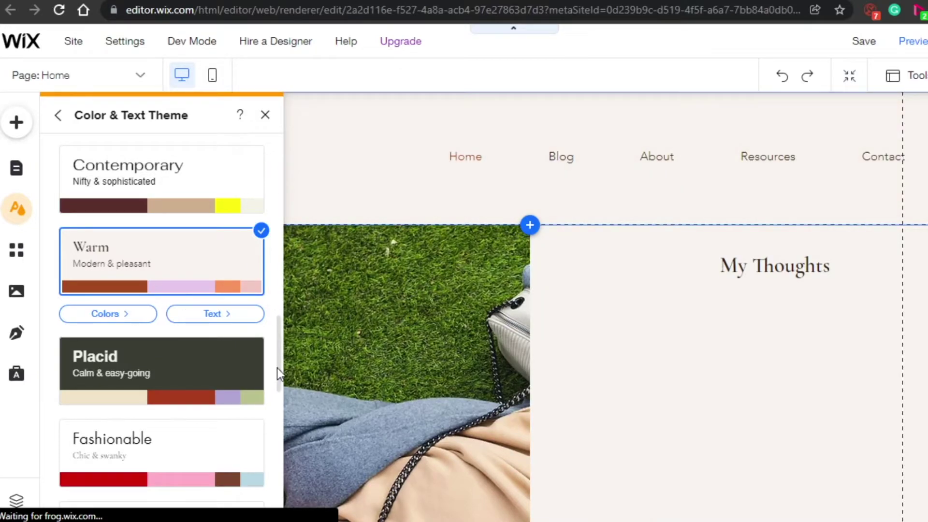
Switch the site's colour and text theme to Eclectic and close the theme options.
left_click_drag(278, 348, 286, 416)
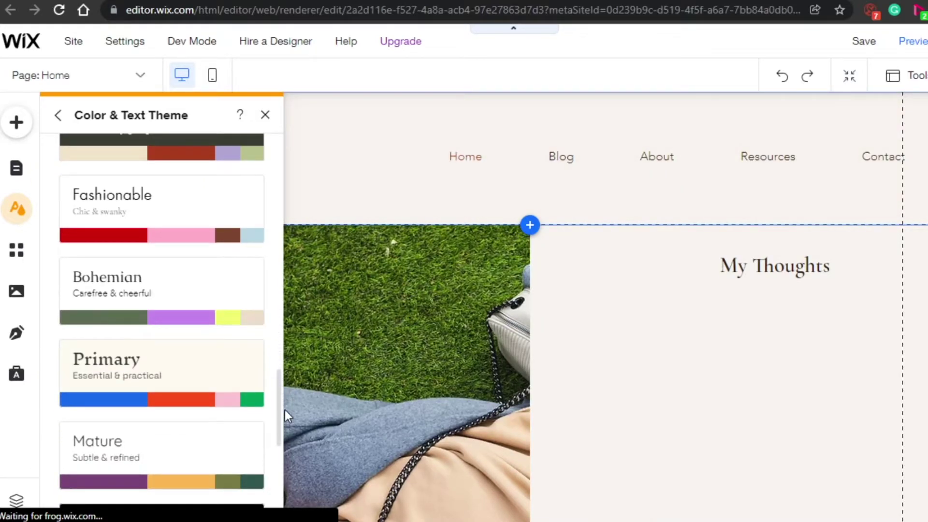
scroll(282, 375, "up", 10)
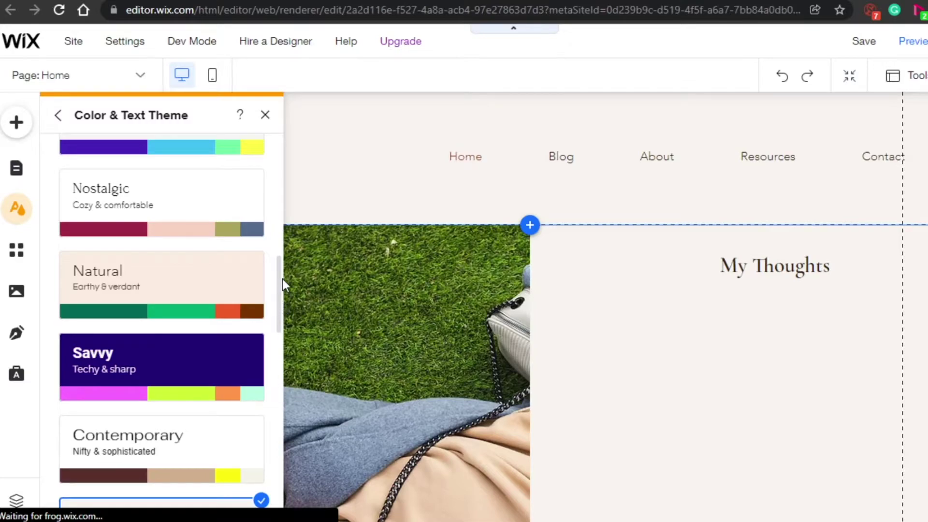
scroll(282, 313, "up", 5)
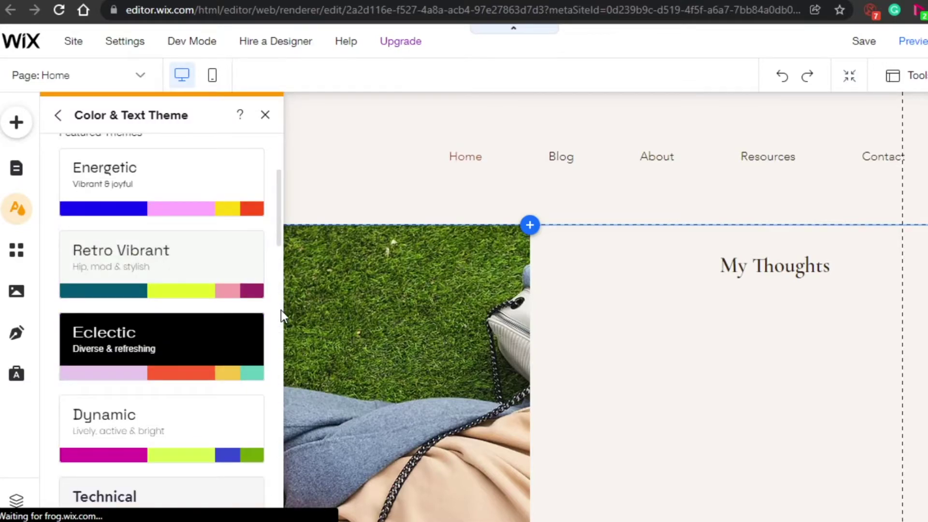
left_click(180, 348)
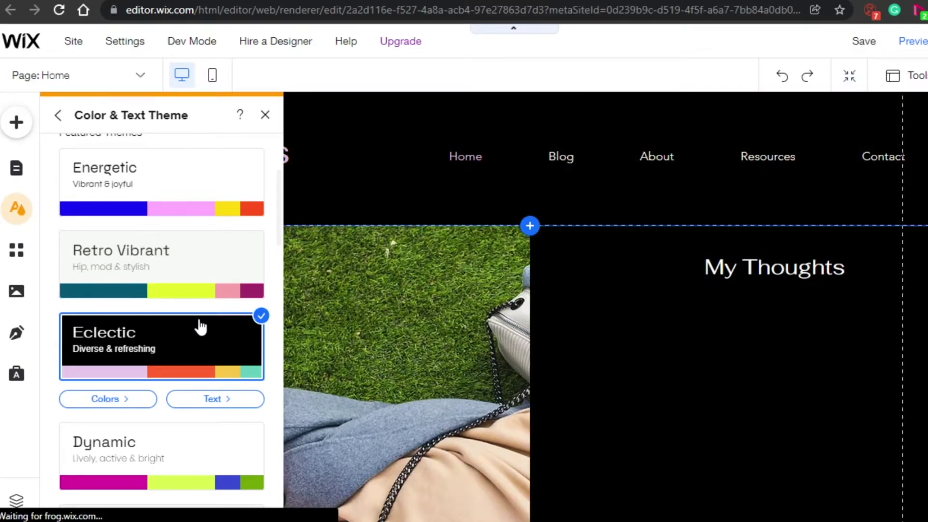
left_click(265, 116)
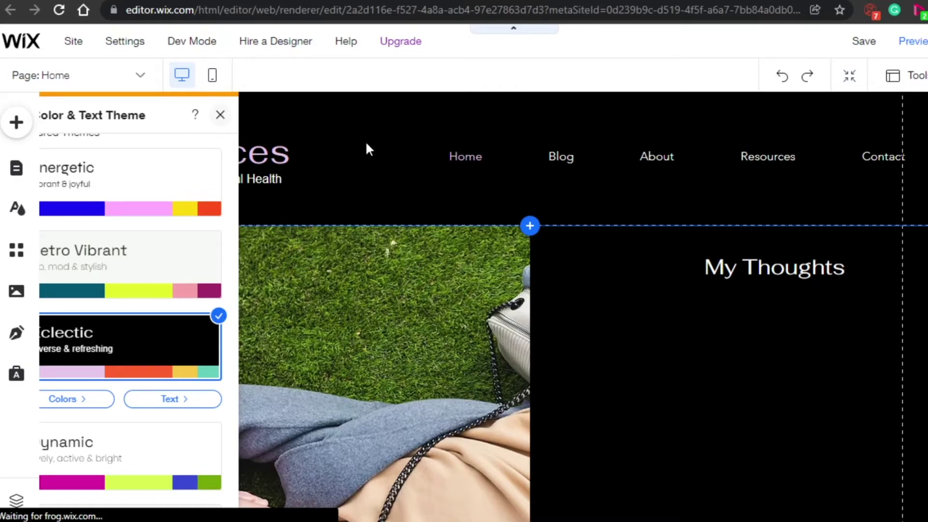
Look over the Wix App Market, the media options and the blog manager, and close them.
left_click(17, 250)
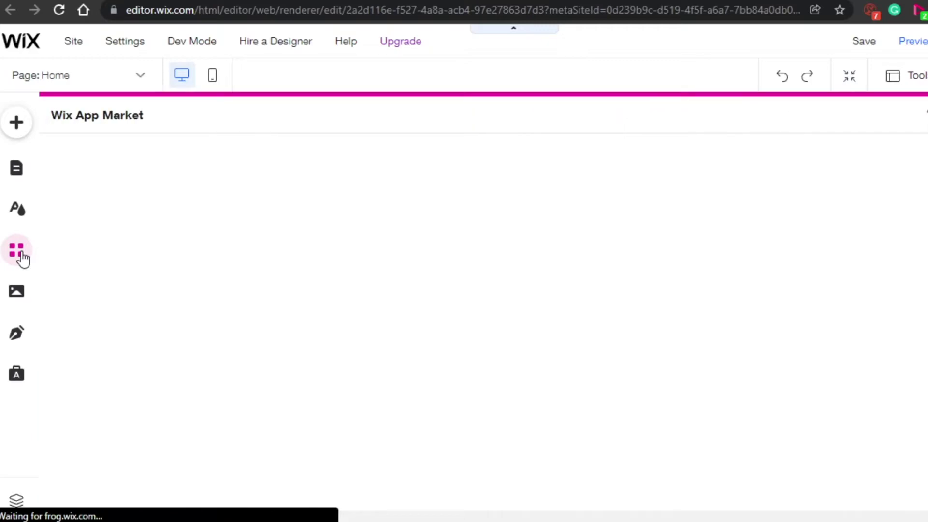
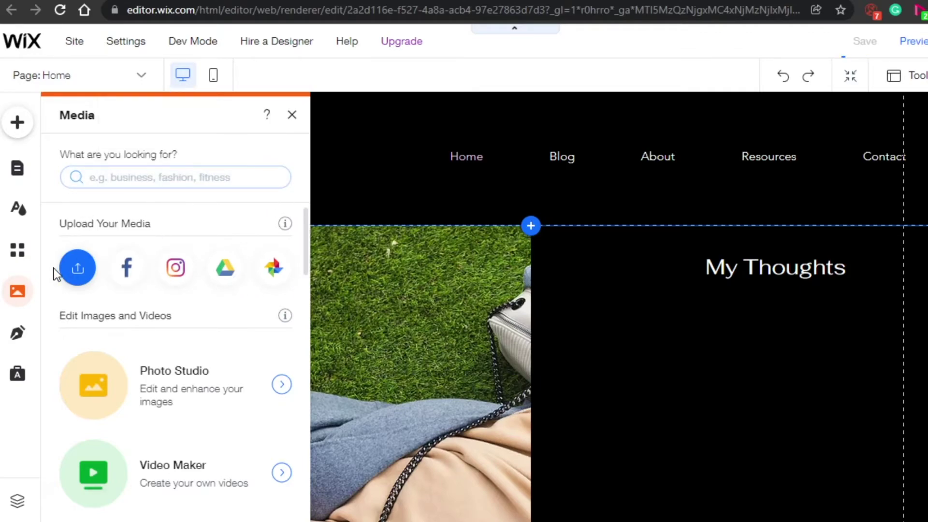
left_click(20, 333)
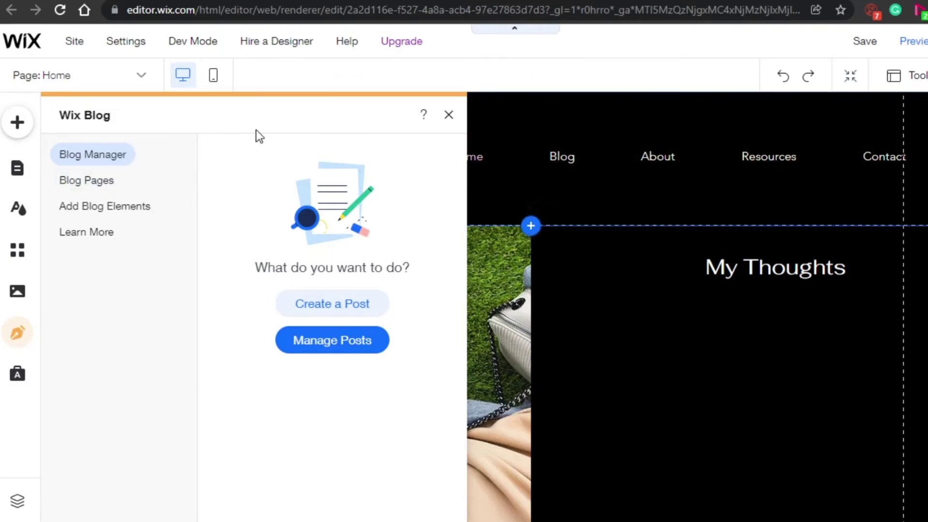
left_click(449, 116)
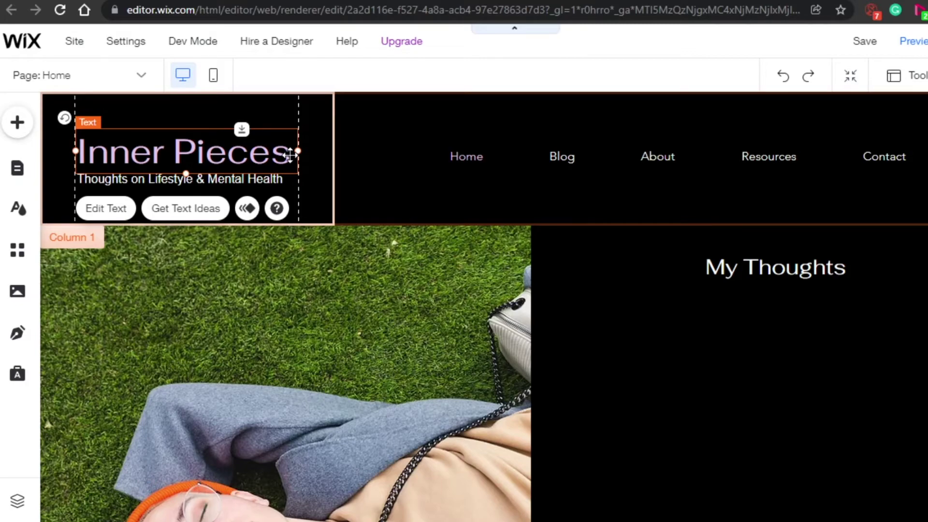
Delete the Inner Pieces title and its column from the header, and undo both deletions.
key("Delete")
key("Delete")
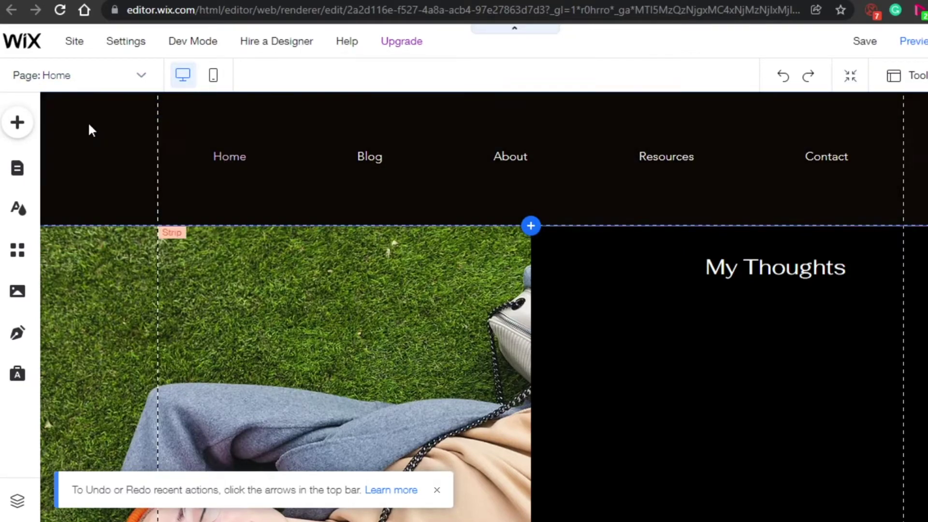
key("ctrl+z")
key("ctrl+z")
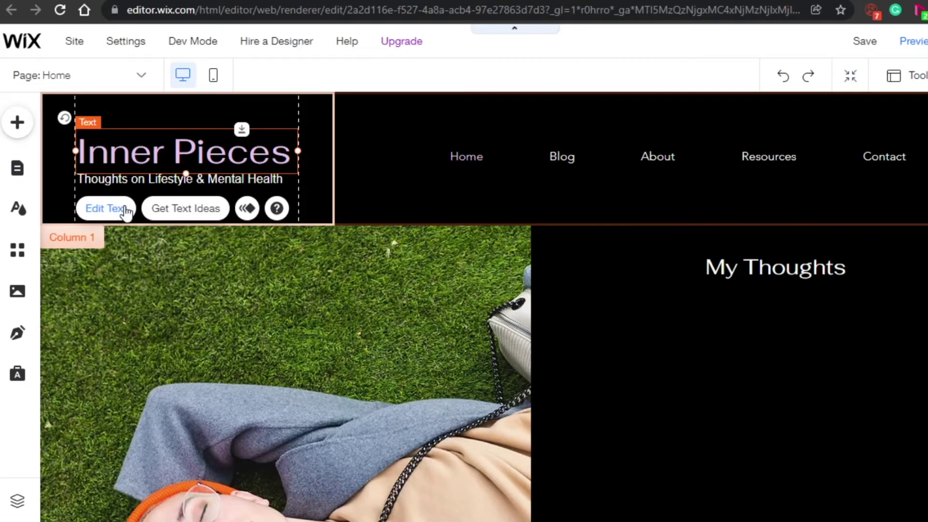
Replace the Inner Pieces title in the header with DREAMERS.
left_click(107, 208)
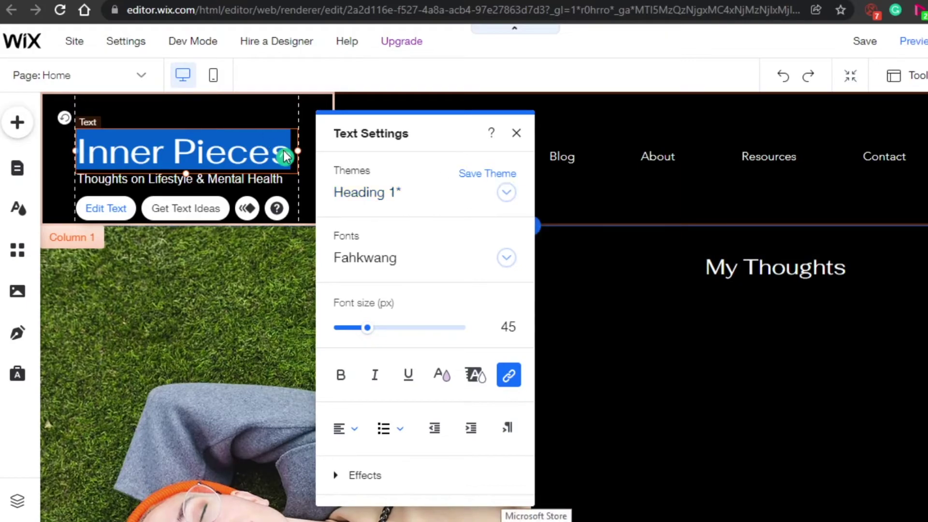
key("BackSpace")
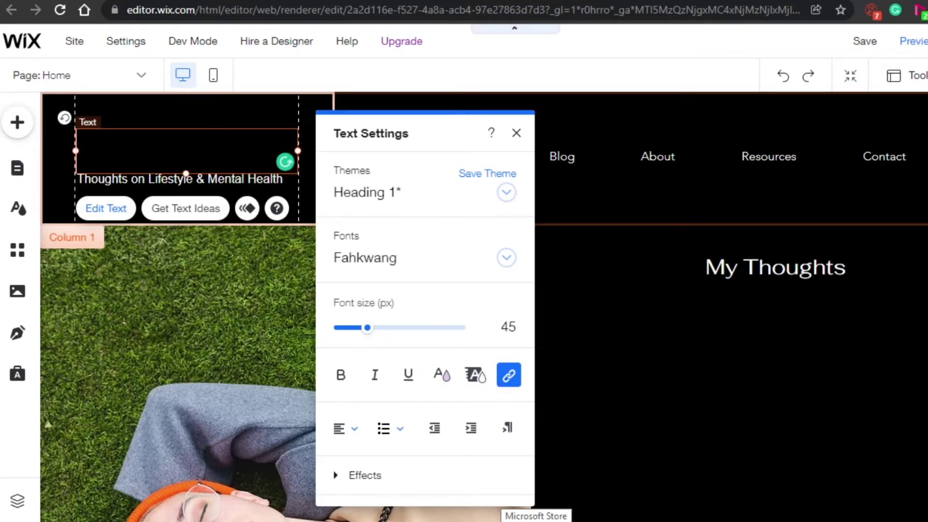
type("DREAMERS")
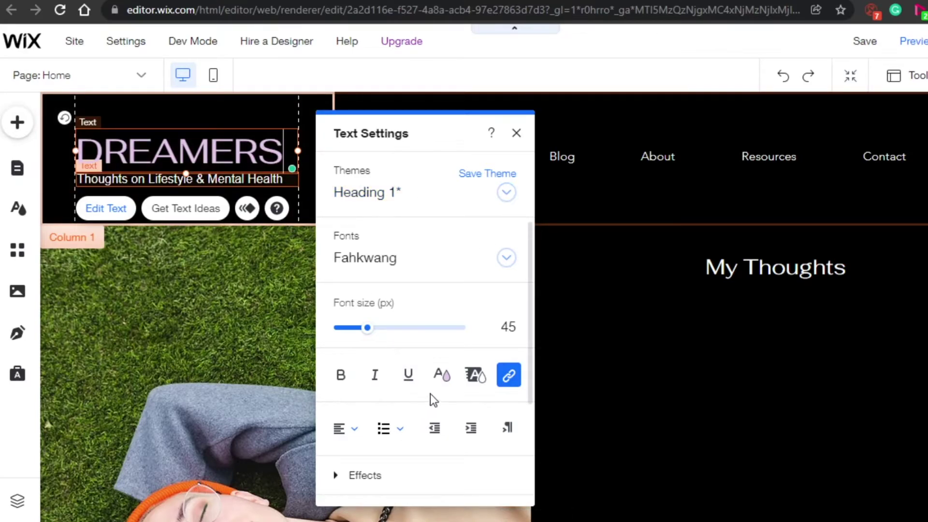
Colour the DREAMERS title with the orange-red theme colour #FE602F and close the text settings.
left_click(444, 382)
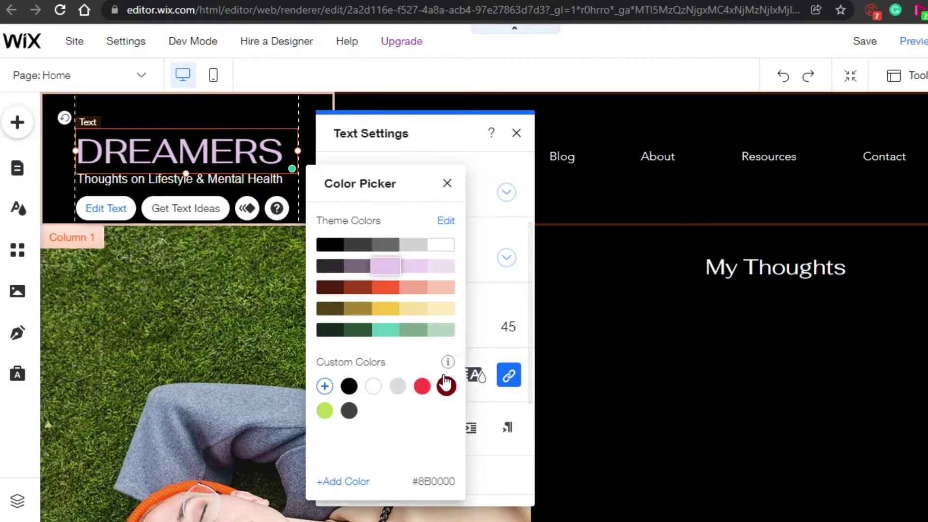
left_click(383, 289)
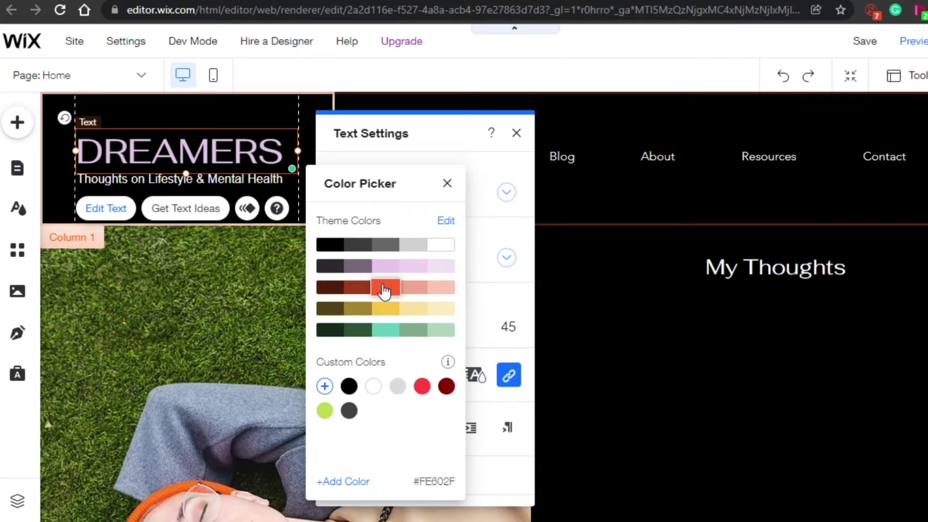
left_click(385, 290)
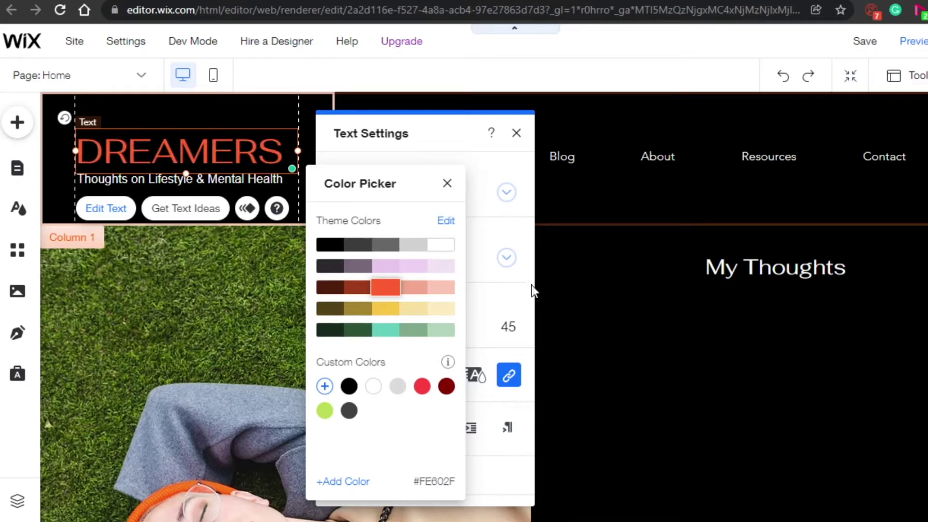
left_click(561, 280)
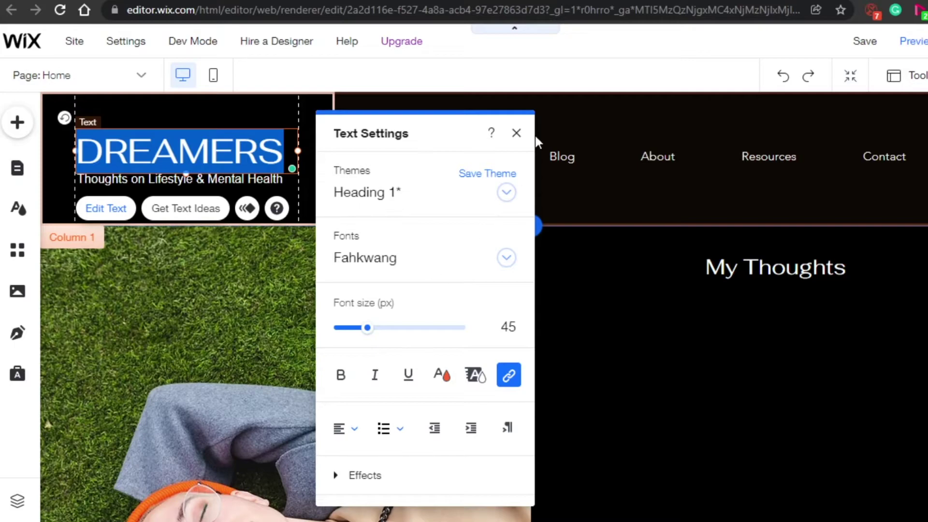
left_click(535, 135)
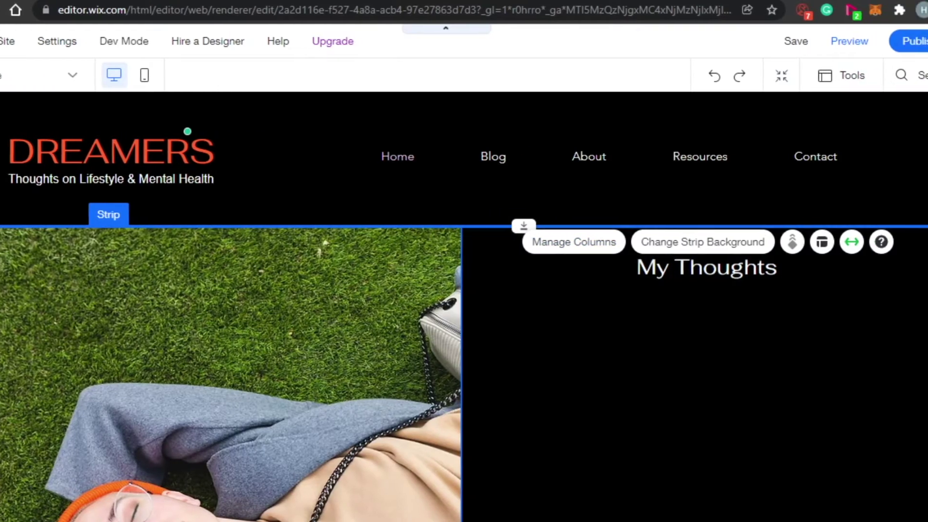
Open the post management for the post list under My Thoughts on the home page.
scroll(464, 307, "down", 5)
scroll(465, 307, "up", 1)
scroll(464, 306, "down", 4)
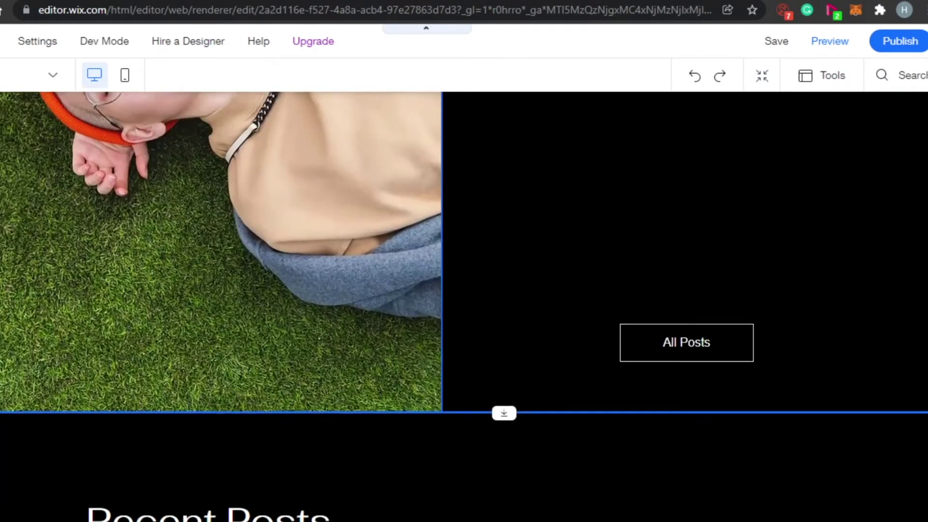
scroll(464, 307, "up", 4)
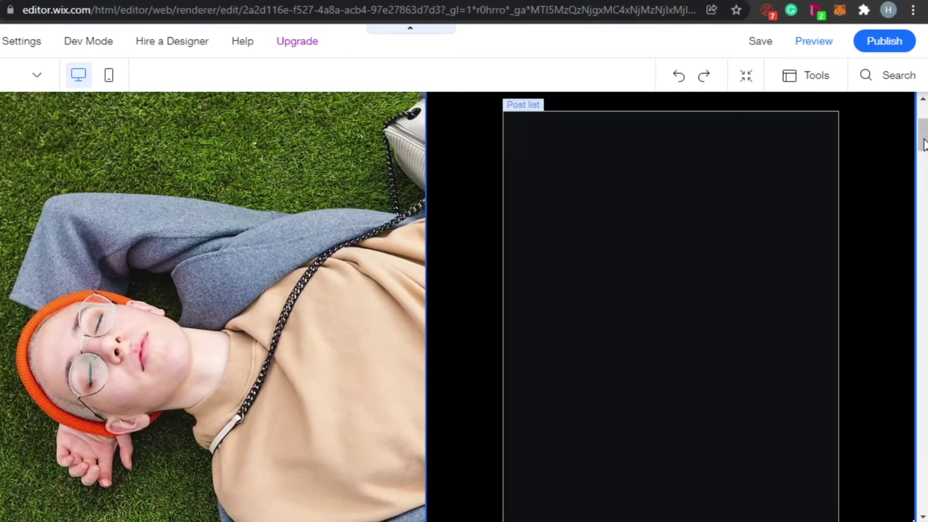
left_click_drag(923, 145, 924, 133)
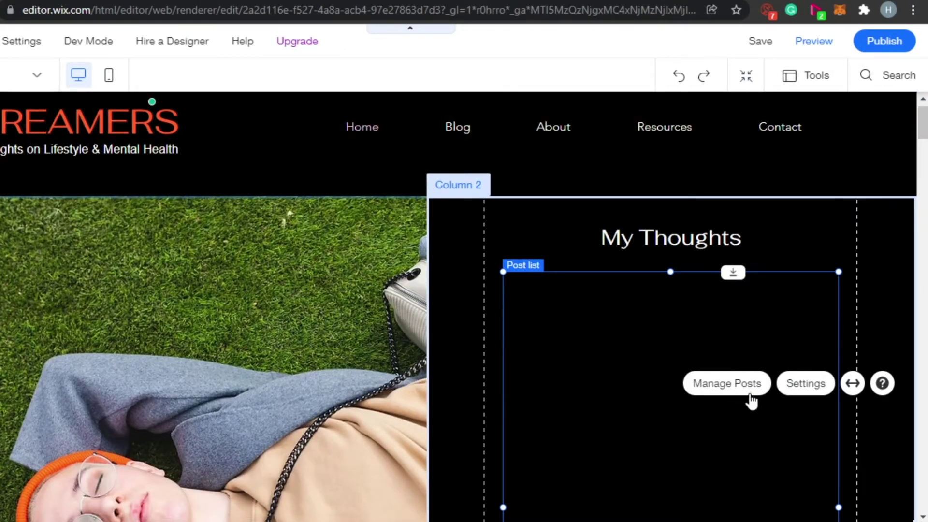
left_click(744, 392)
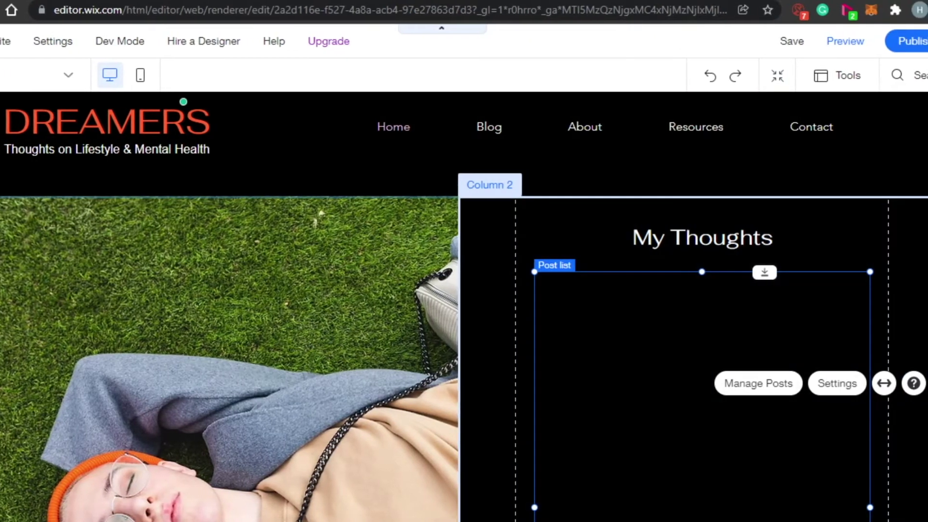
Look through the home page's Recent Posts section and the post list under My Thoughts.
scroll(464, 307, "down", 15)
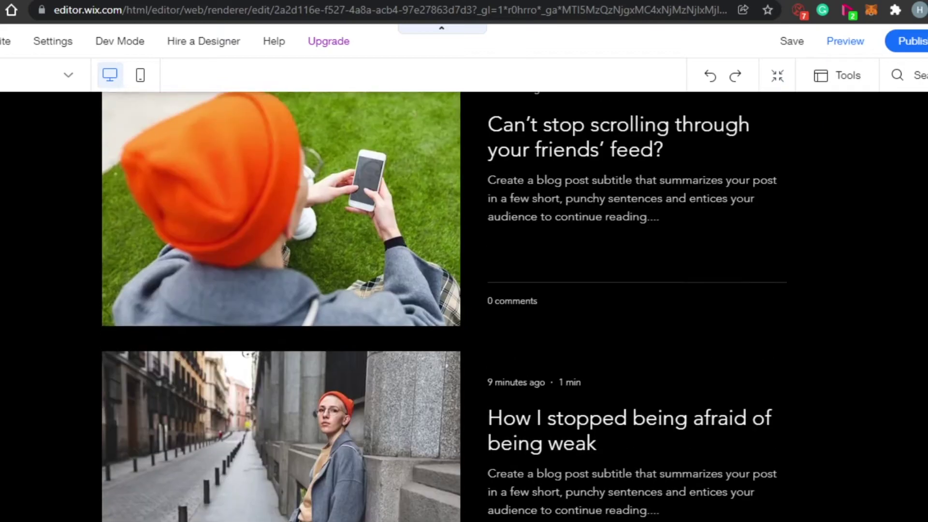
scroll(464, 306, "up", 9)
scroll(464, 306, "down", 2)
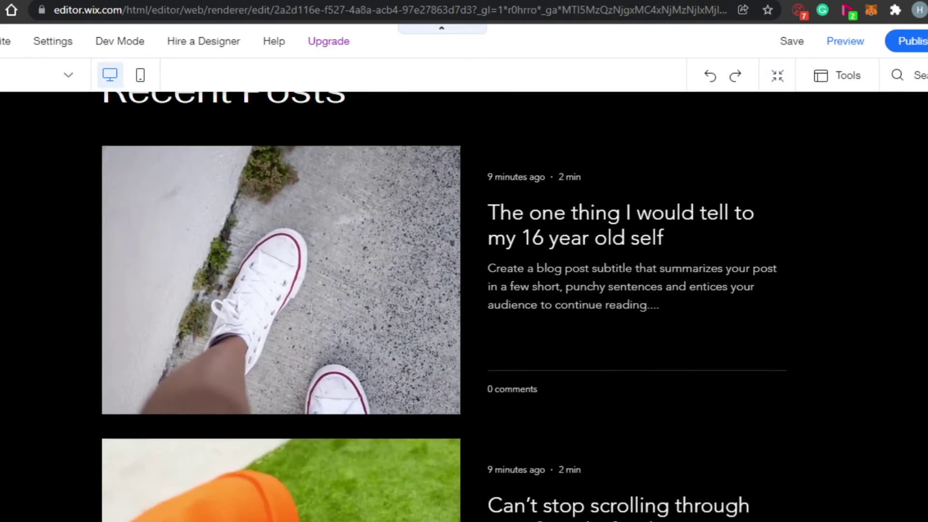
scroll(464, 306, "down", 10)
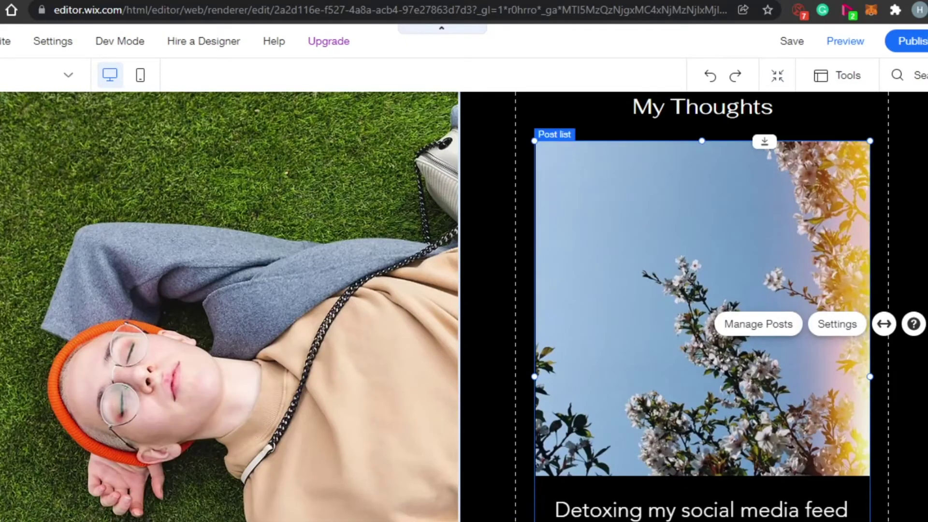
scroll(464, 306, "up", 3)
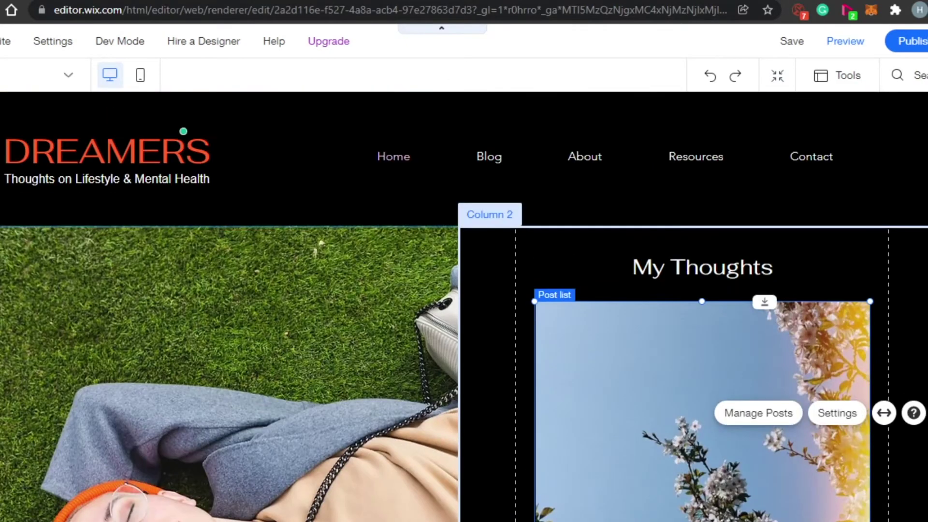
scroll(464, 307, "down", 5)
scroll(464, 307, "up", 2)
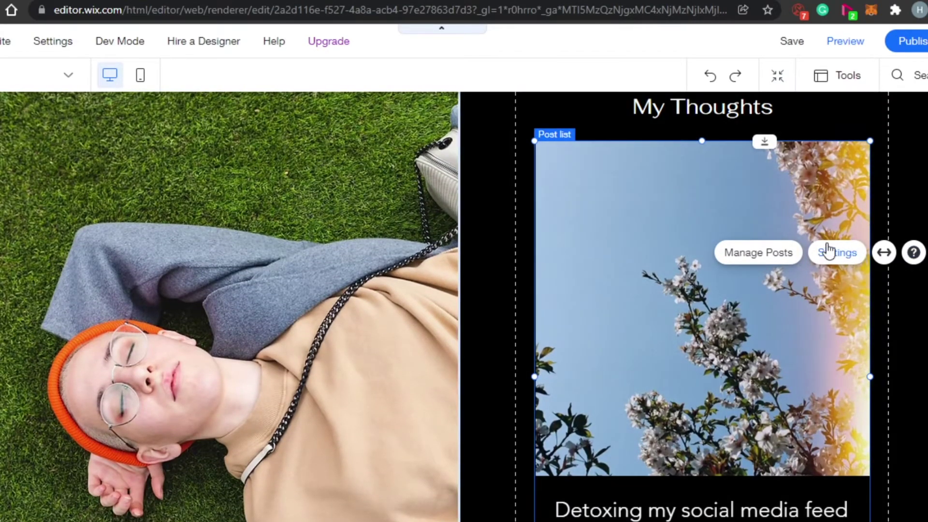
Look through the home page's blog posts, the quote section and the photo gallery under Always Makes Me Smile.
scroll(828, 251, "up", 3)
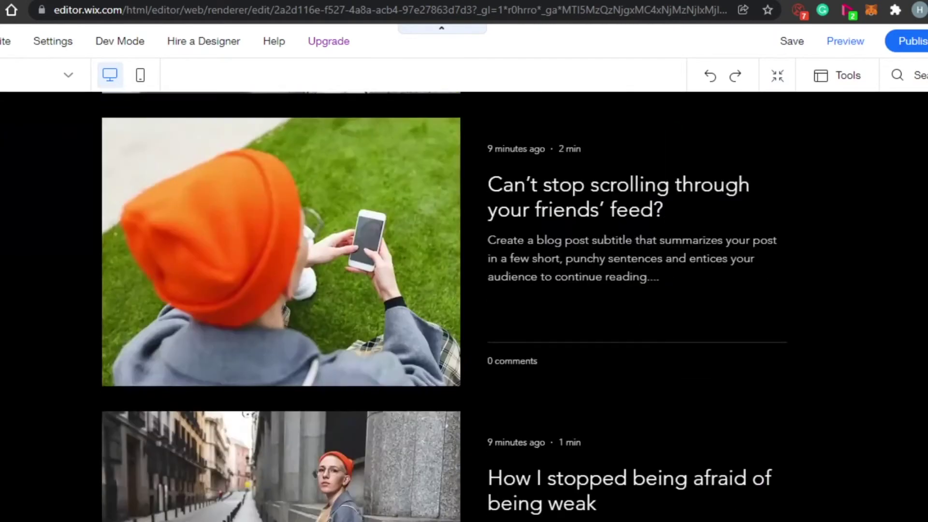
scroll(464, 307, "down", 15)
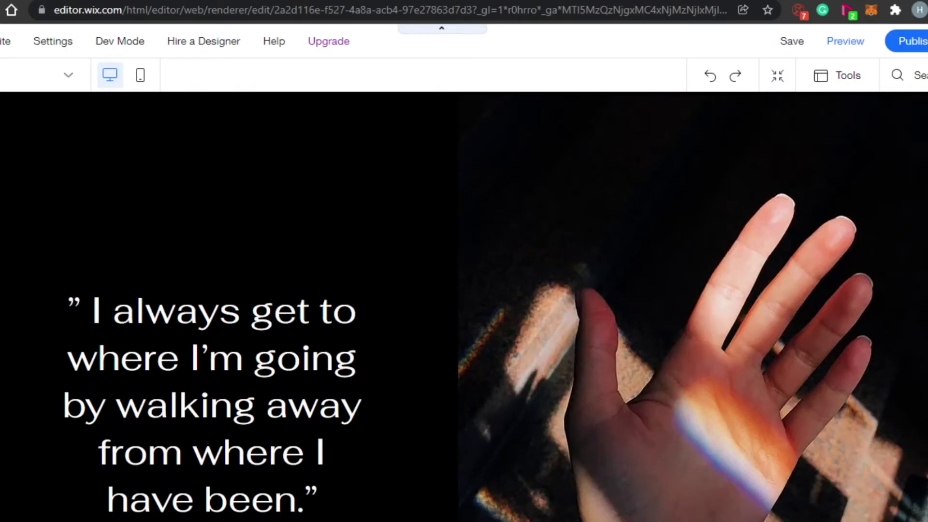
scroll(464, 307, "down", 20)
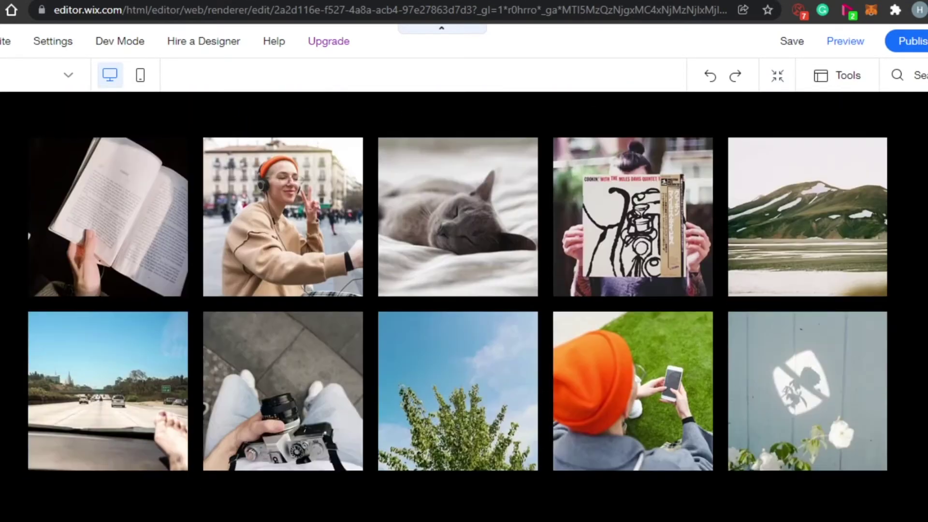
scroll(464, 306, "down", 4)
scroll(464, 307, "up", 5)
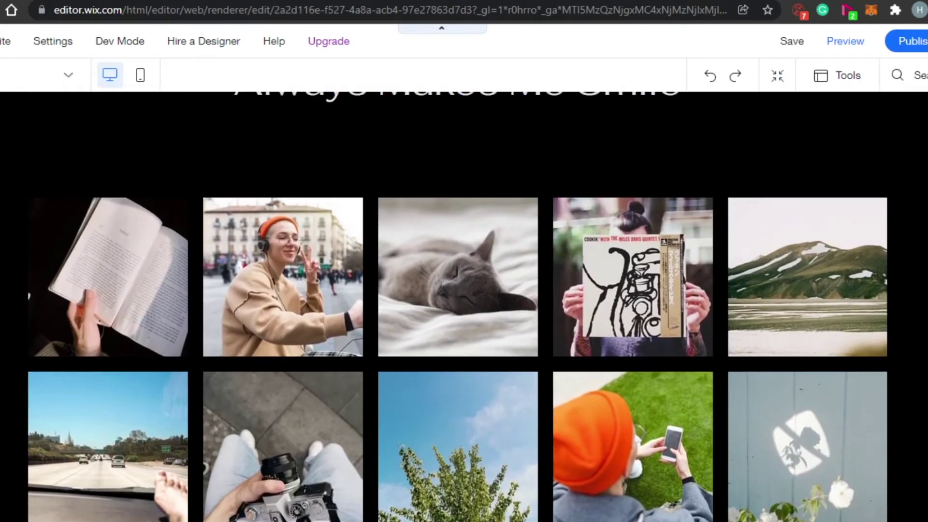
scroll(464, 306, "down", 2)
scroll(464, 306, "up", 1)
scroll(464, 306, "down", 1)
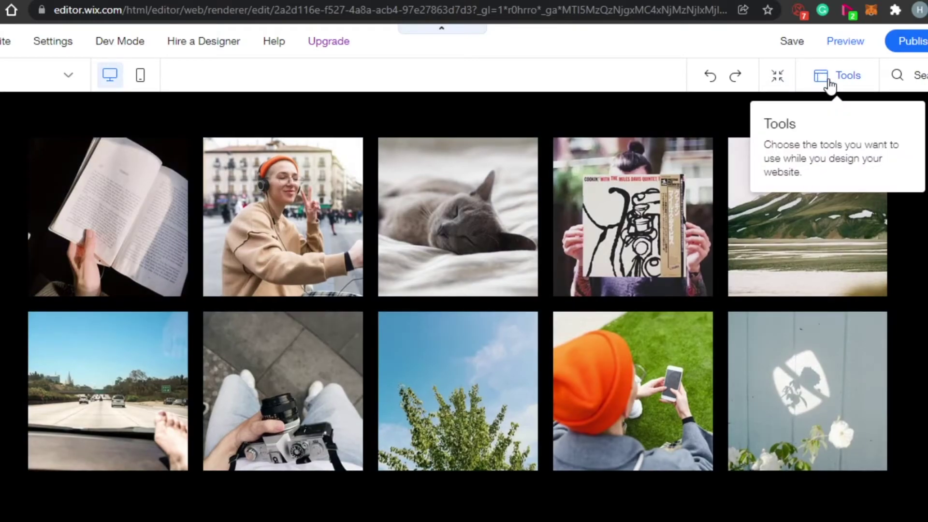
left_click(829, 82)
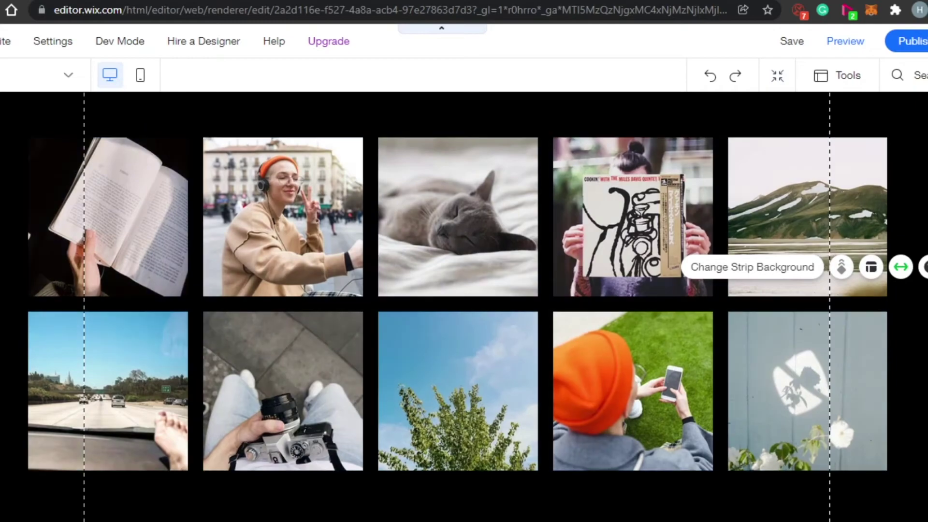
Examine the Join the Conversations subscription form on the home page, then go back up to the about-me section.
scroll(464, 304, "down", 10)
scroll(465, 305, "up", 3)
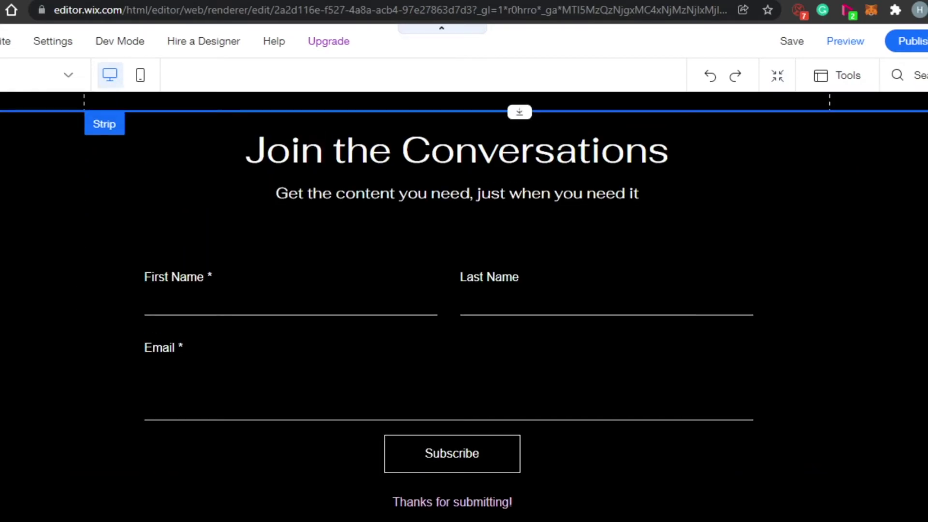
scroll(464, 305, "down", 6)
scroll(464, 304, "up", 8)
scroll(464, 304, "up", 1)
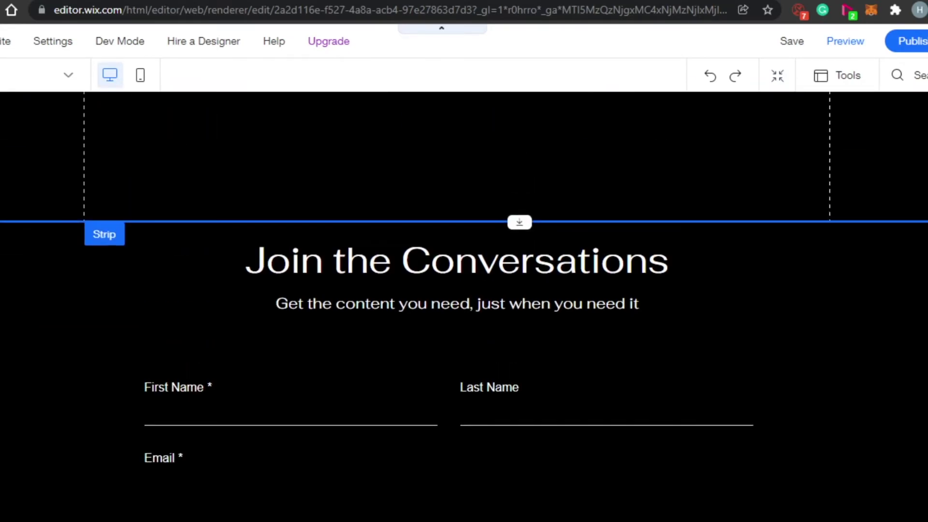
scroll(464, 305, "down", 6)
scroll(464, 304, "up", 10)
scroll(464, 305, "up", 5)
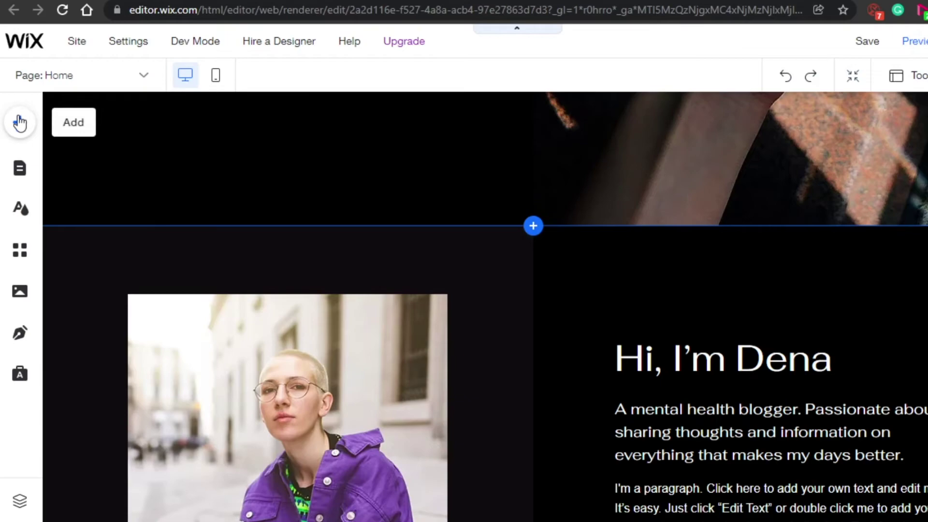
left_click(18, 123)
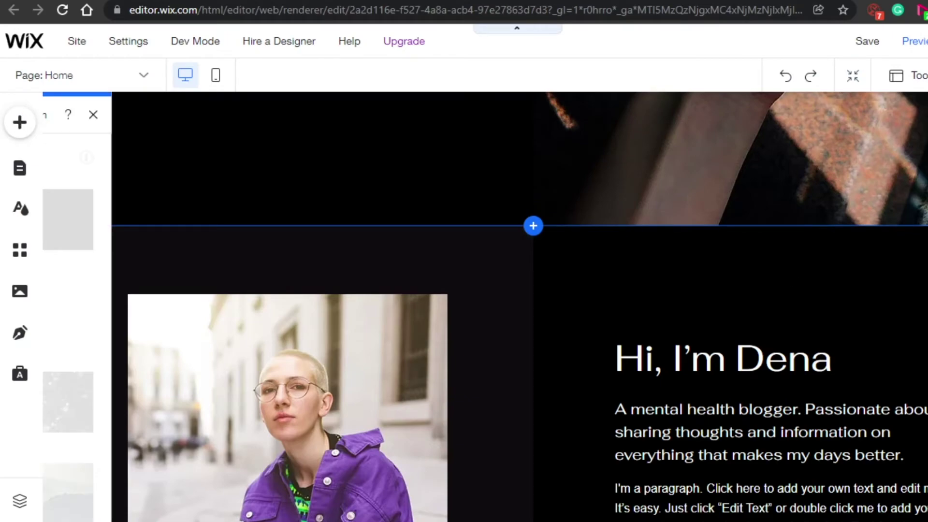
scroll(483, 310, "down", 10)
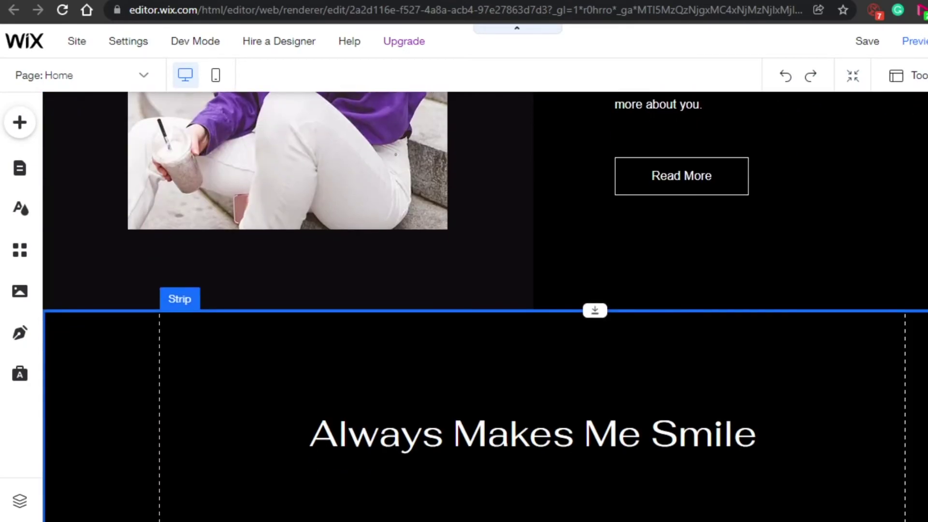
scroll(483, 309, "down", 10)
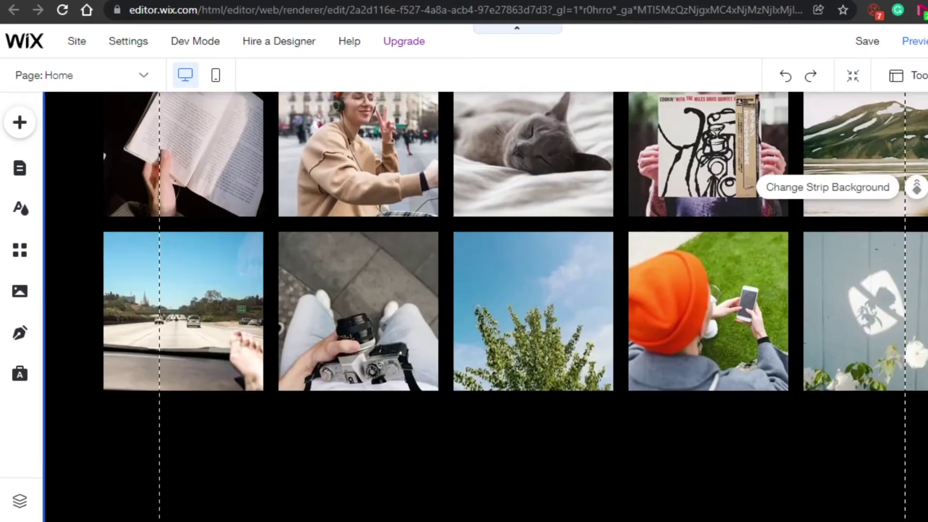
scroll(483, 309, "up", 15)
scroll(483, 310, "up", 1)
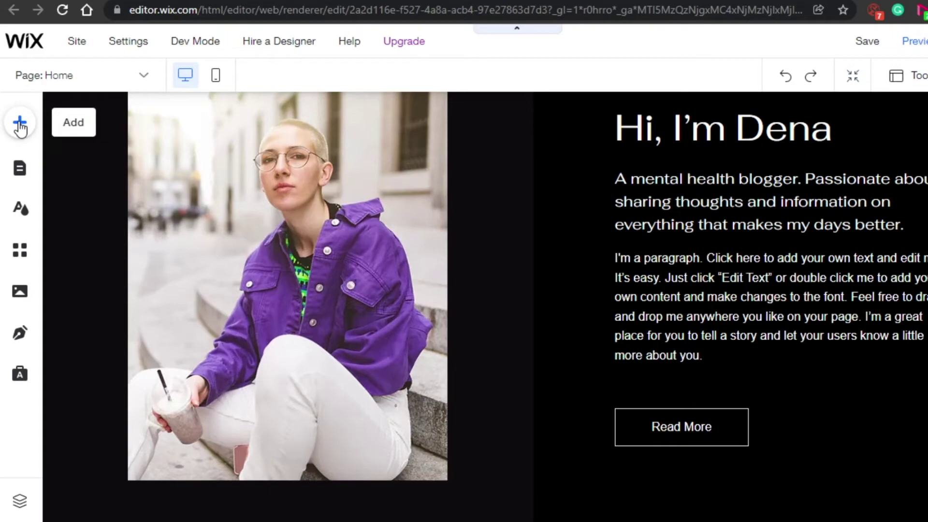
Add the pink themed button to the about-me section of the home page.
left_click(20, 124)
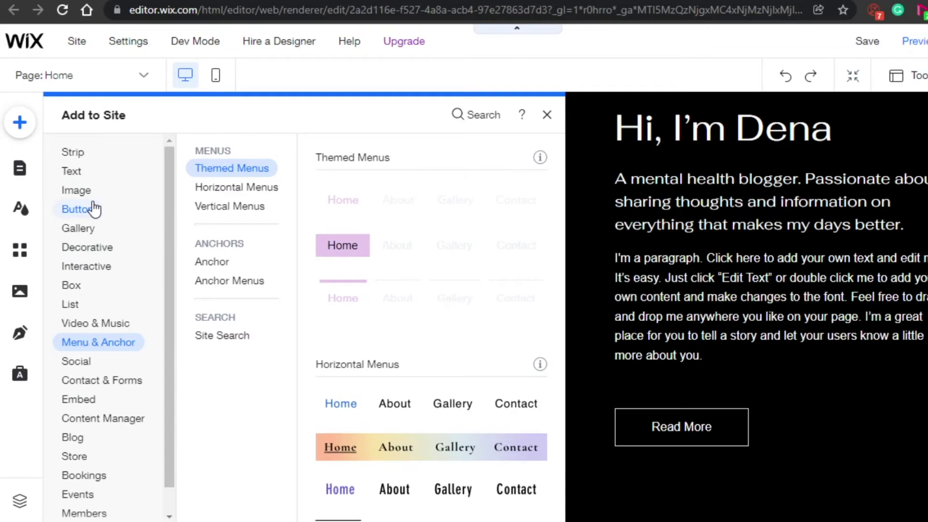
mouse_move(95, 208)
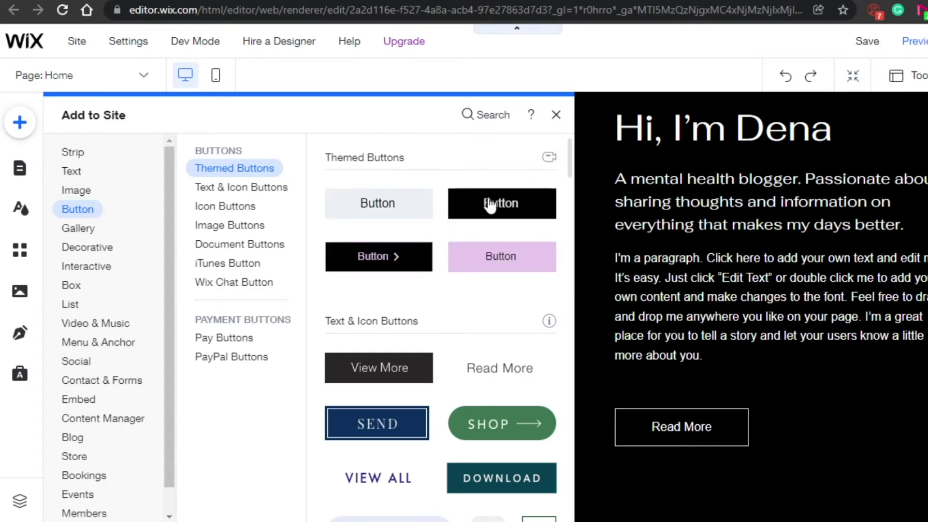
left_click(503, 257)
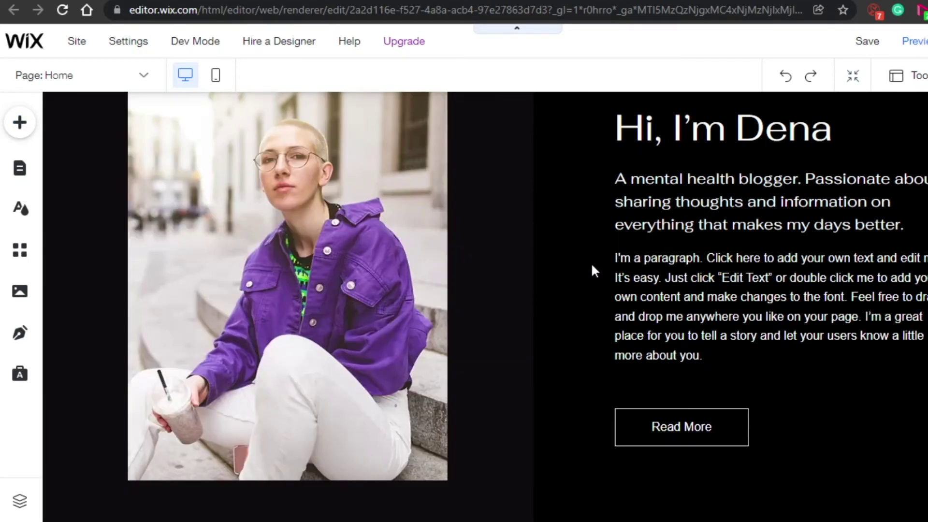
key("ctrl+v")
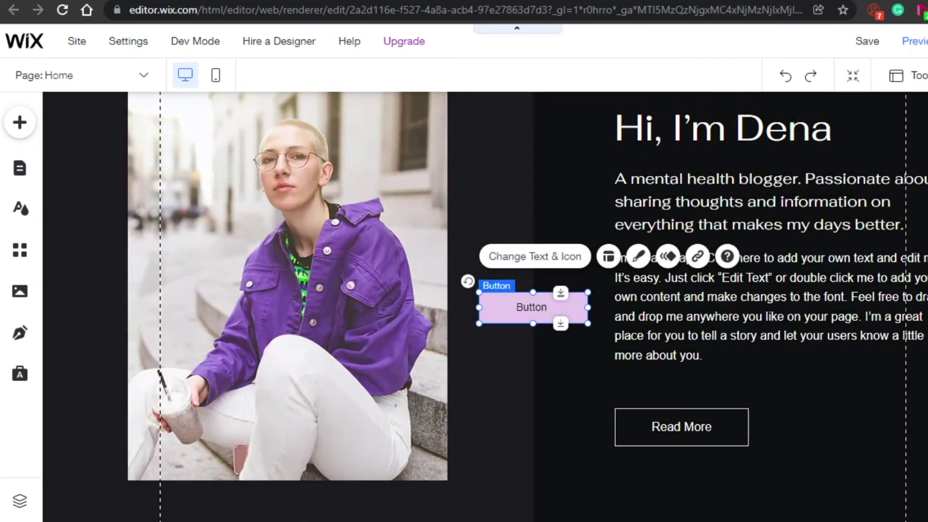
Move the new pink button onto the Read More button, centred on it and attached to the about-me text column.
scroll(657, 342, "up", 4)
scroll(466, 255, "down", 5)
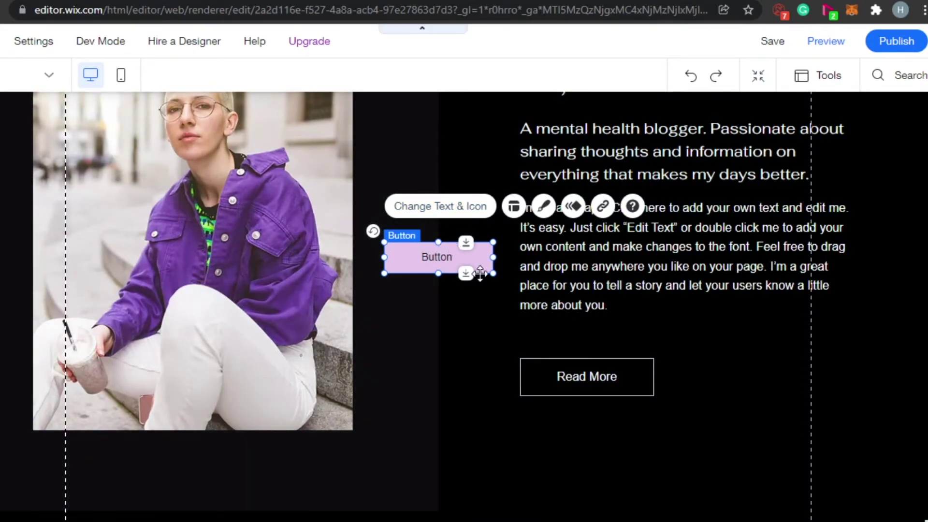
left_click_drag(611, 350, 598, 366)
left_click_drag(714, 349, 714, 348)
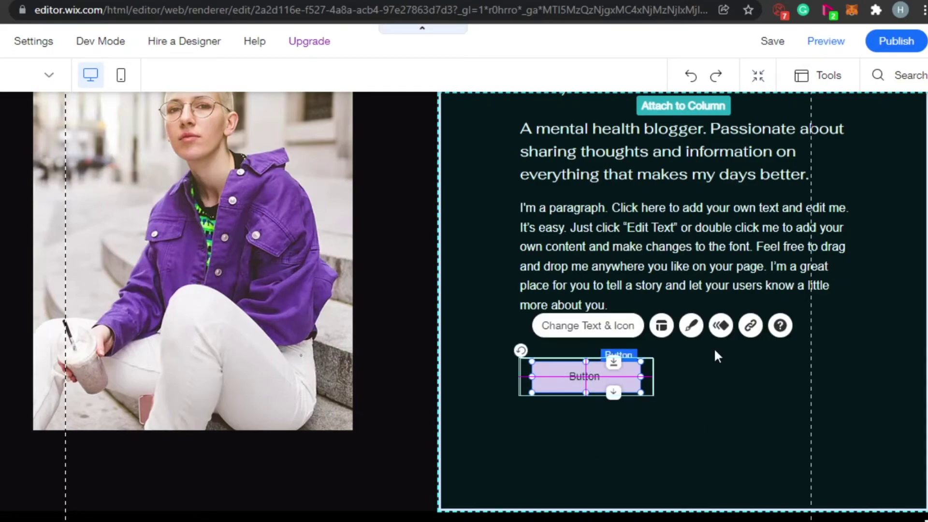
left_click(726, 406)
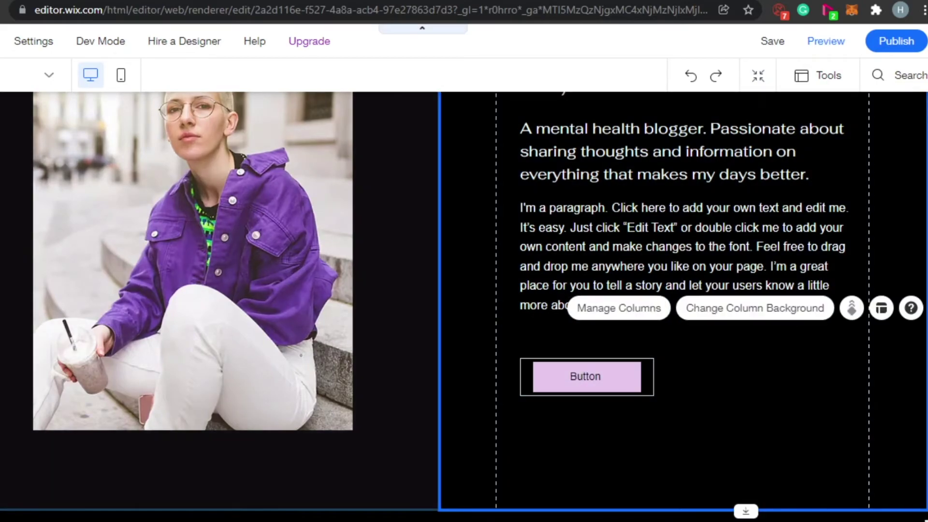
Look through the Text, Social, Image, Contact & Forms and Store elements that can be added to the site.
scroll(403, 287, "up", 4)
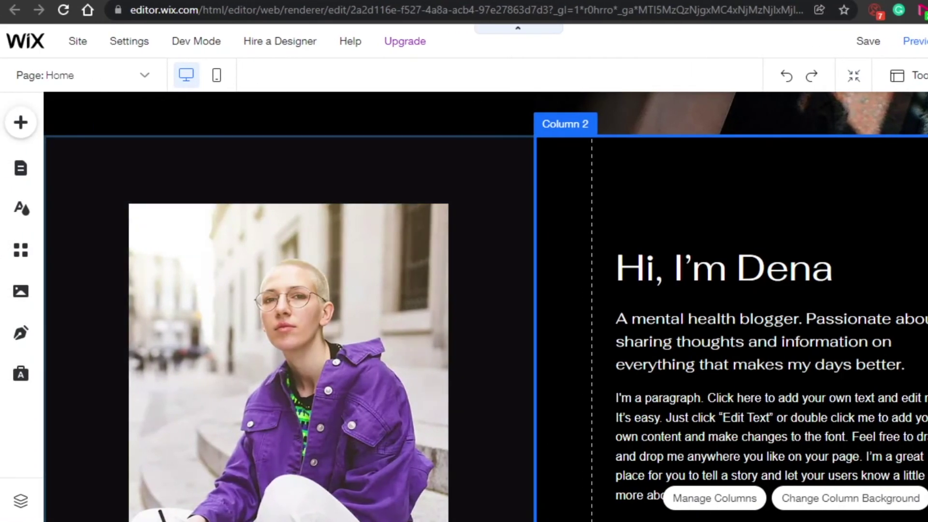
left_click(19, 124)
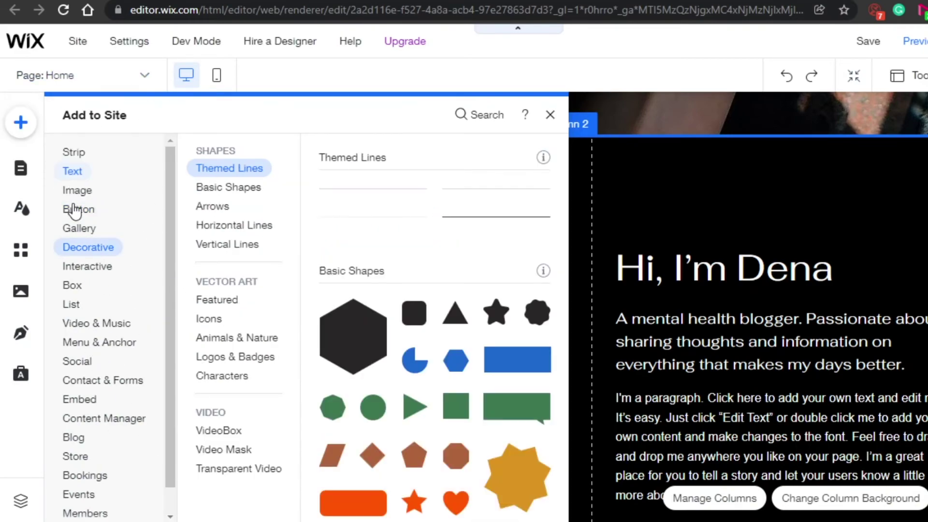
left_click(72, 171)
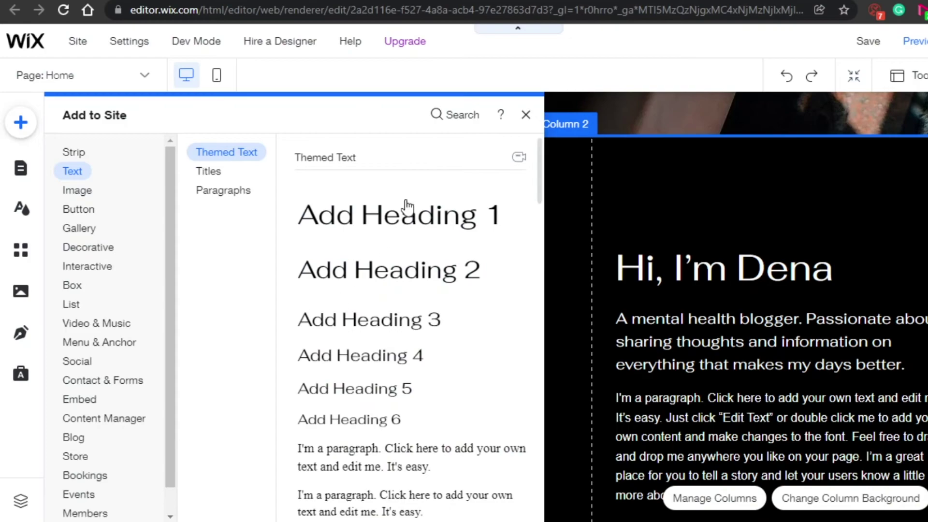
left_click(74, 361)
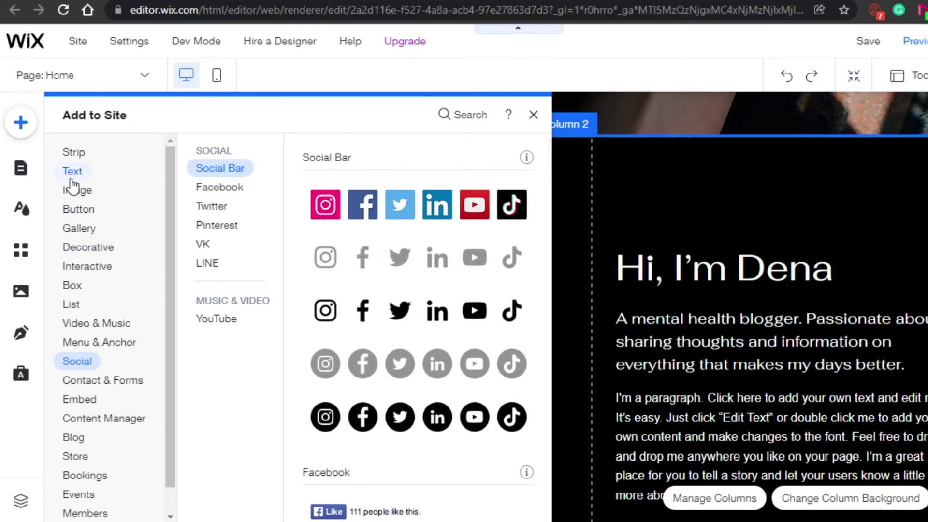
mouse_move(73, 198)
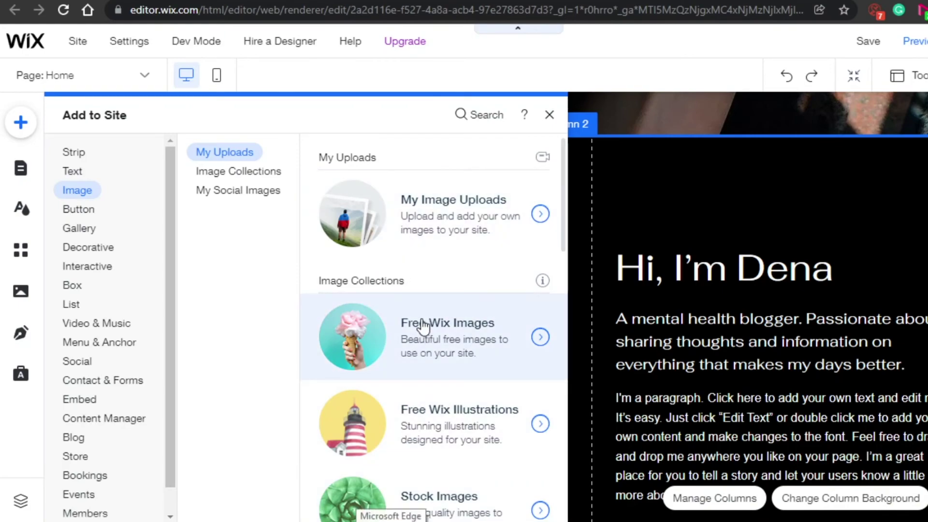
mouse_move(550, 160)
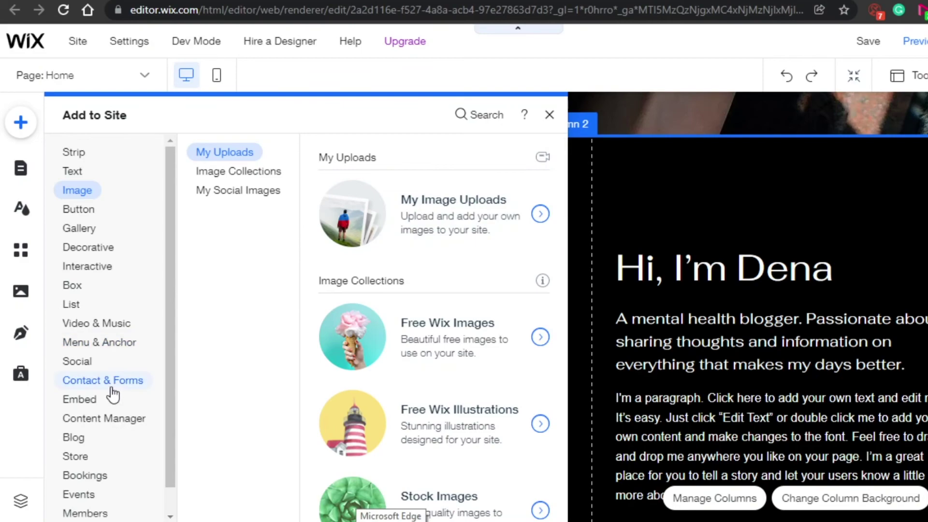
left_click(93, 378)
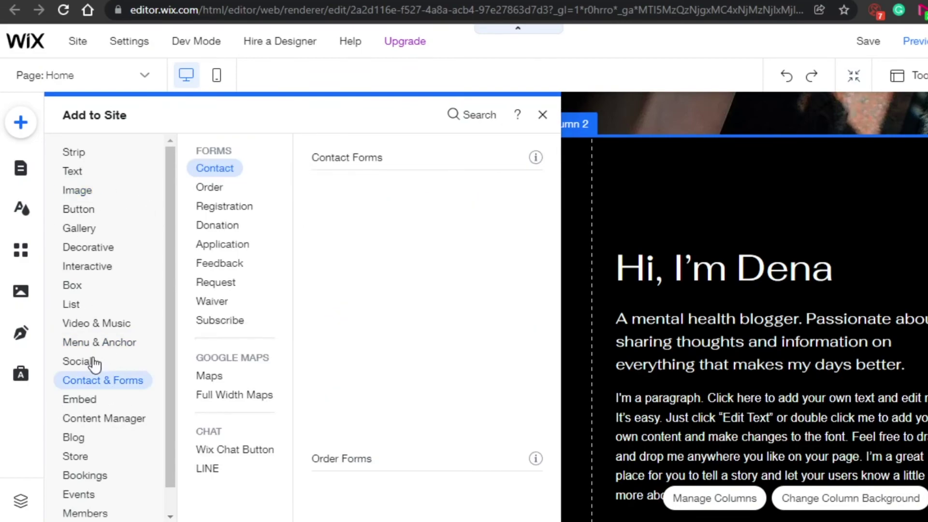
left_click(59, 359)
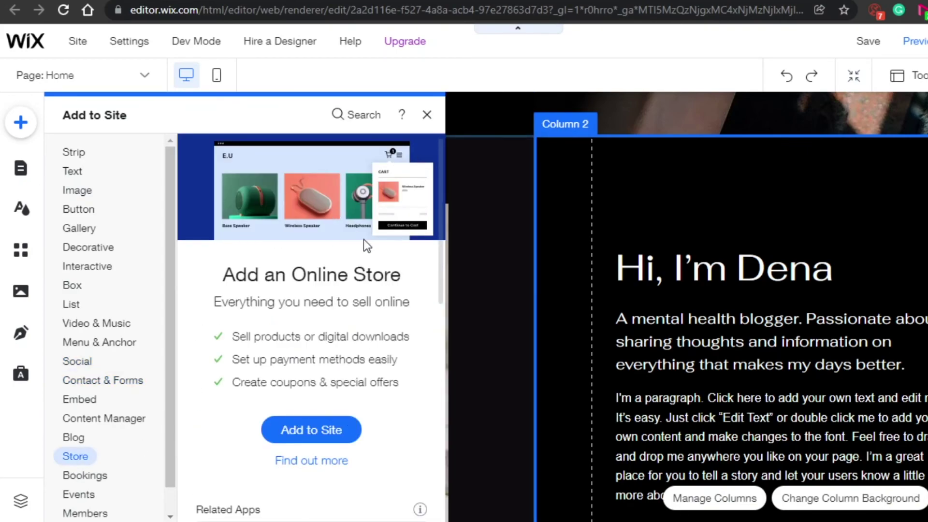
Move the portrait image lower in its column and browse the contact form designs that can be added.
left_click(448, 361)
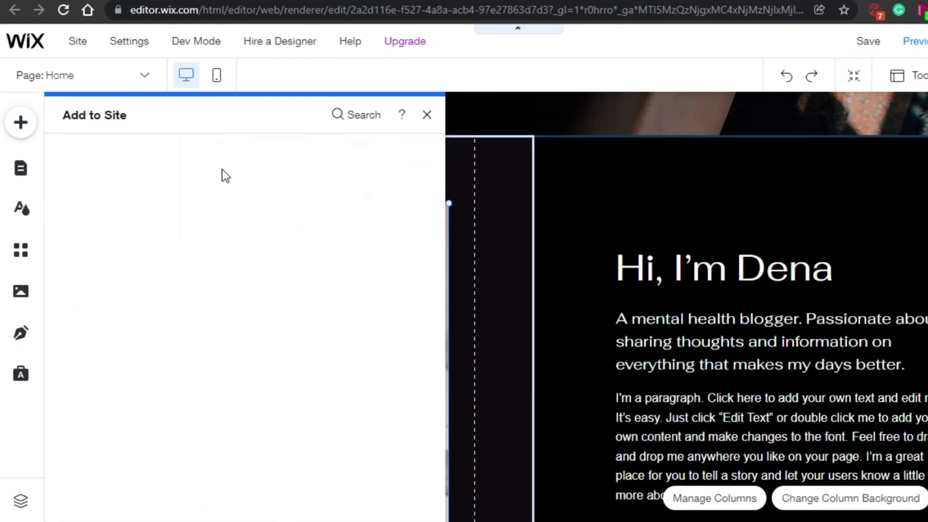
left_click(222, 169)
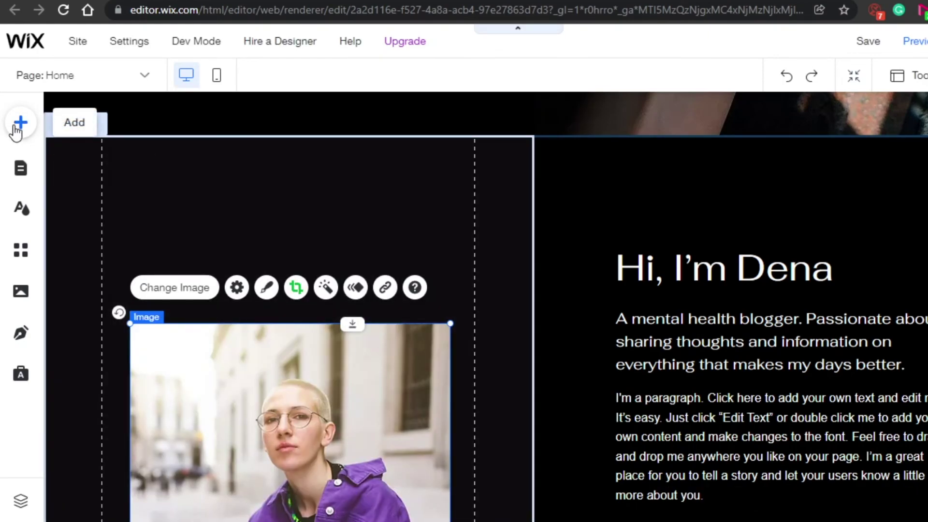
left_click(20, 124)
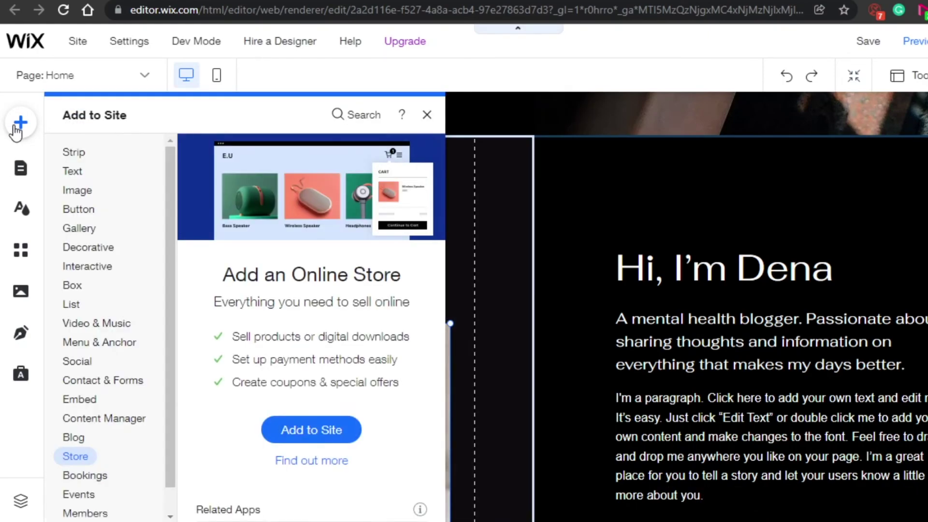
left_click(108, 514)
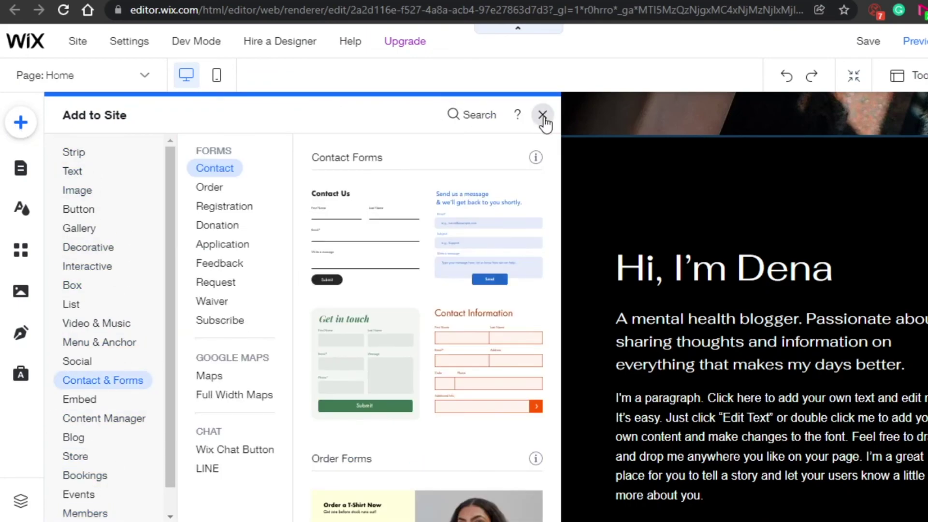
left_click(543, 115)
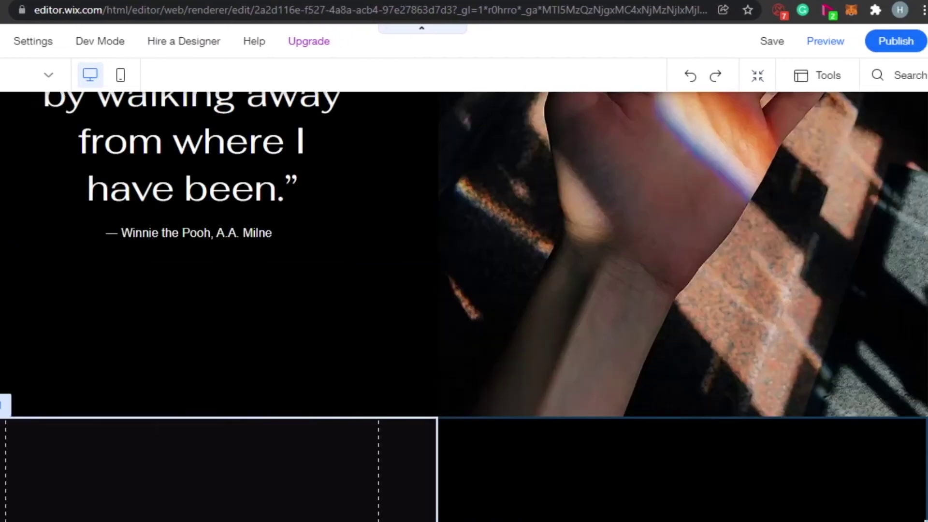
Review the home page from the quote section up to My Thoughts and down through the recent blog posts.
scroll(464, 307, "up", 15)
scroll(464, 306, "down", 6)
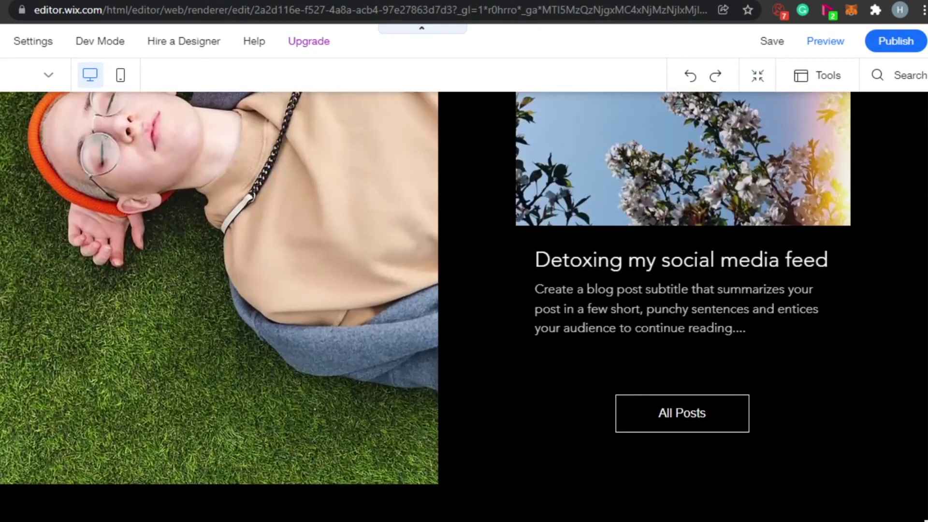
scroll(425, 307, "down", 2)
scroll(426, 307, "up", 3)
scroll(425, 307, "down", 15)
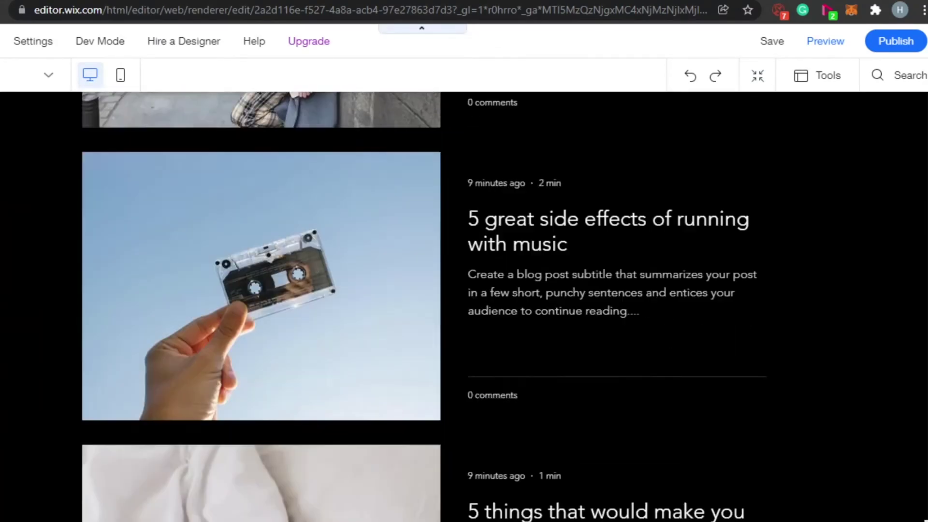
Review the home page's about-me section, Always Makes Me Smile gallery and Join the Conversations form, rechecking the blog posts before returning to the gallery.
scroll(425, 307, "down", 15)
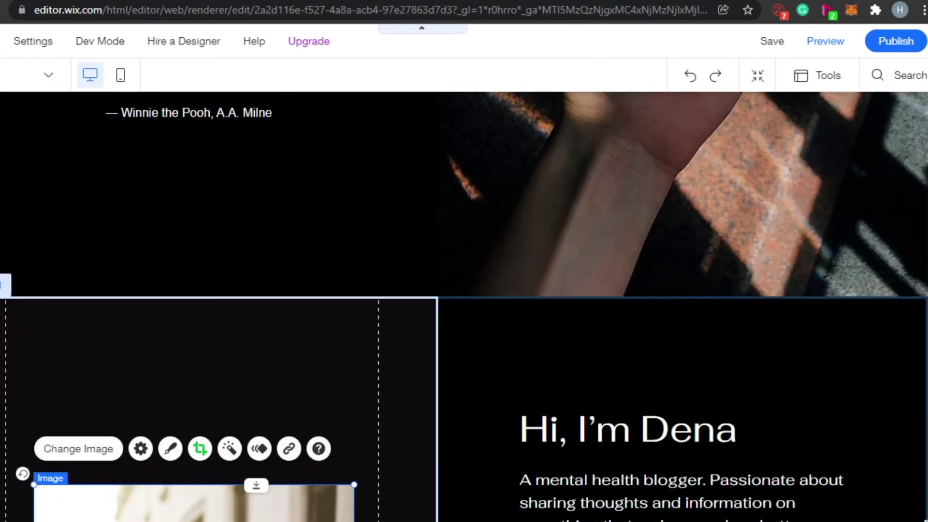
scroll(464, 307, "down", 8)
scroll(464, 307, "down", 7)
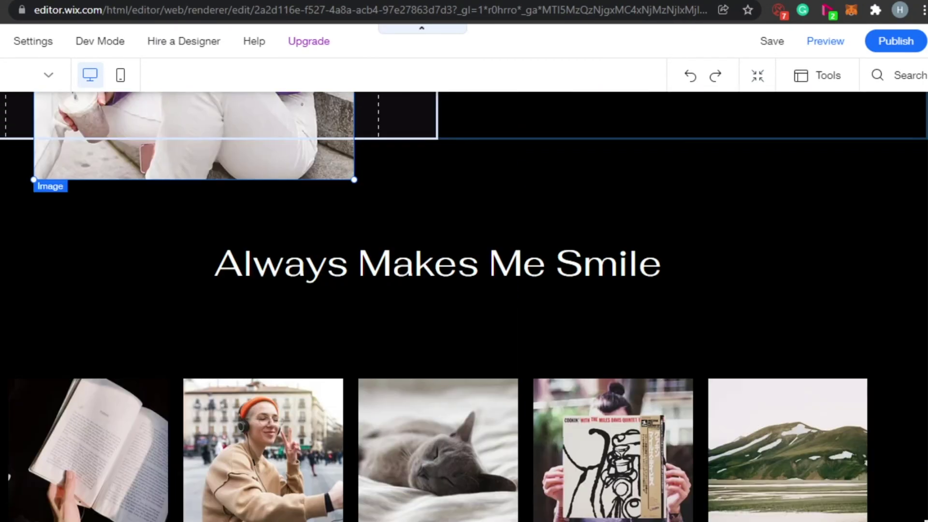
scroll(464, 307, "down", 6)
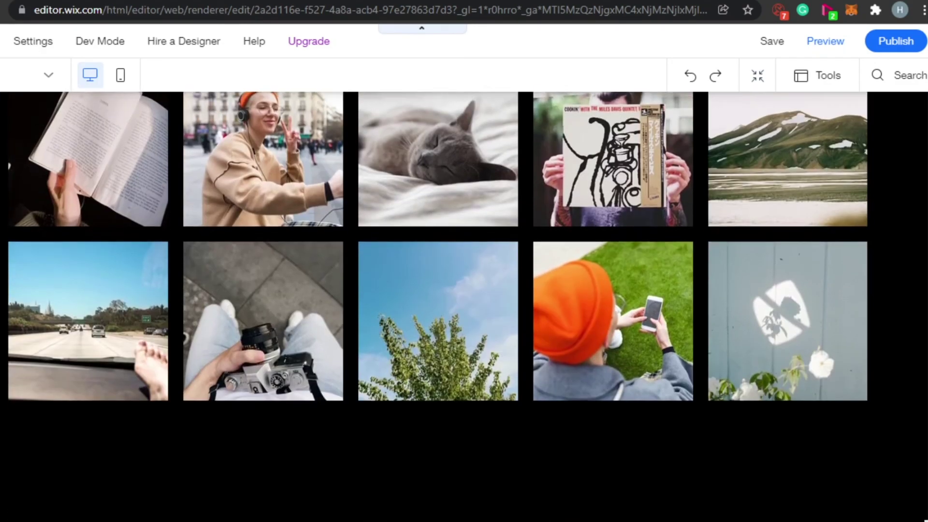
scroll(464, 307, "up", 2)
scroll(464, 307, "up", 8)
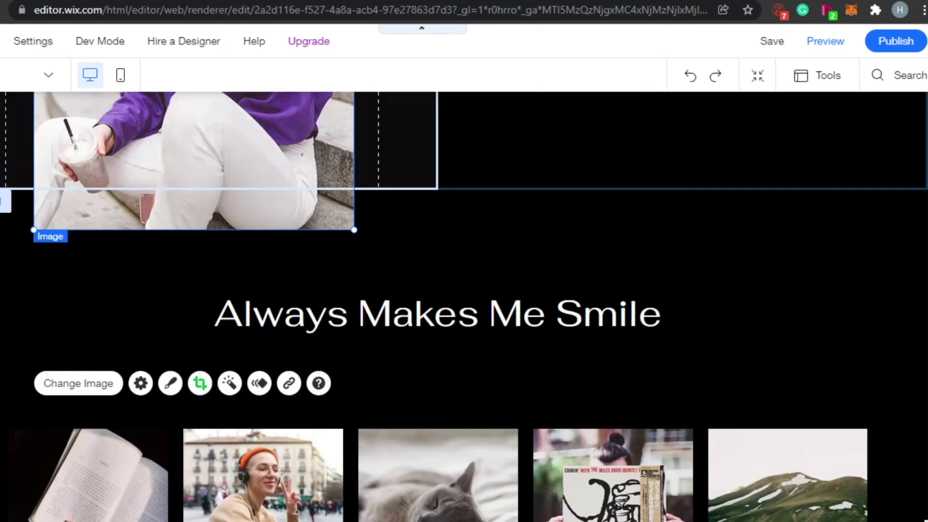
scroll(464, 307, "down", 11)
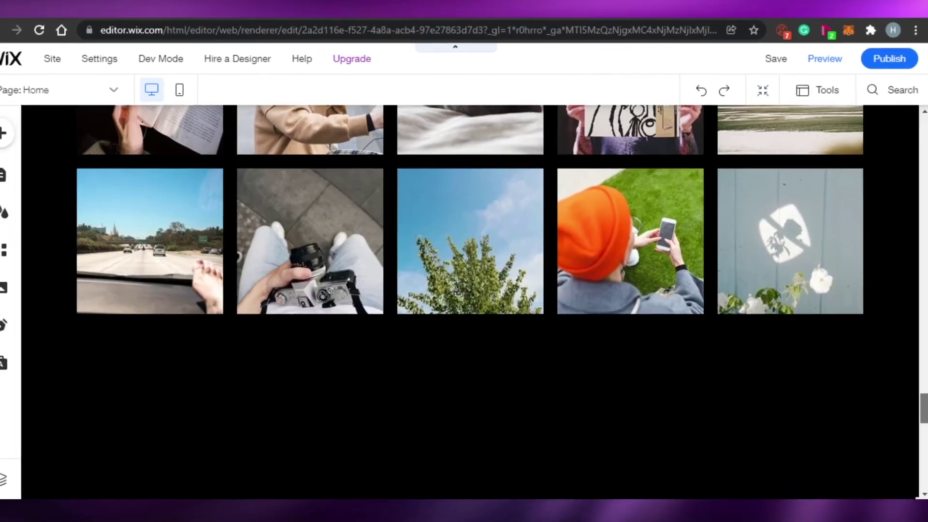
scroll(924, 381, "down", 6)
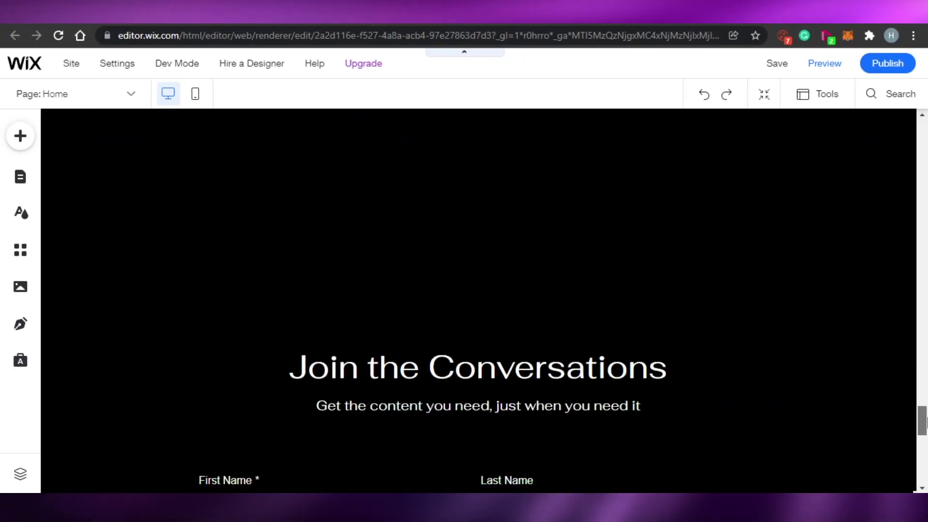
scroll(925, 381, "up", 11)
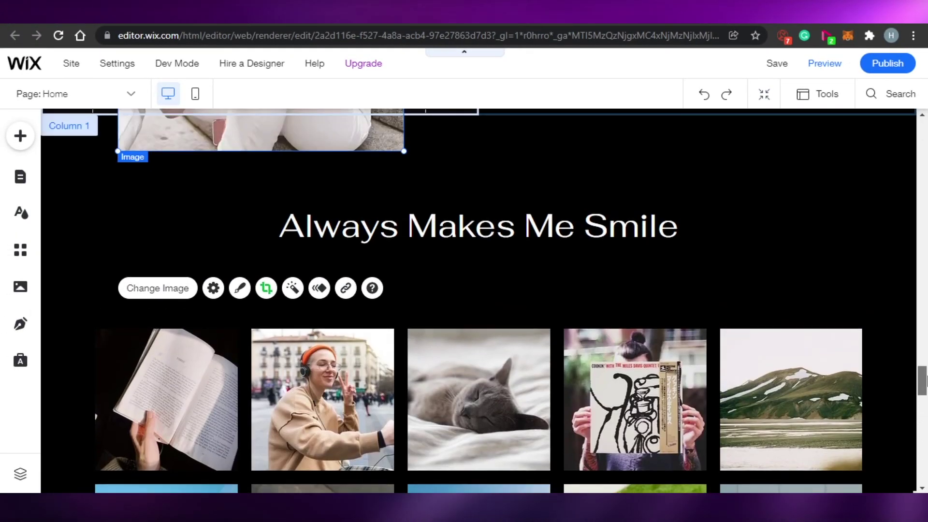
left_click_drag(924, 380, 924, 208)
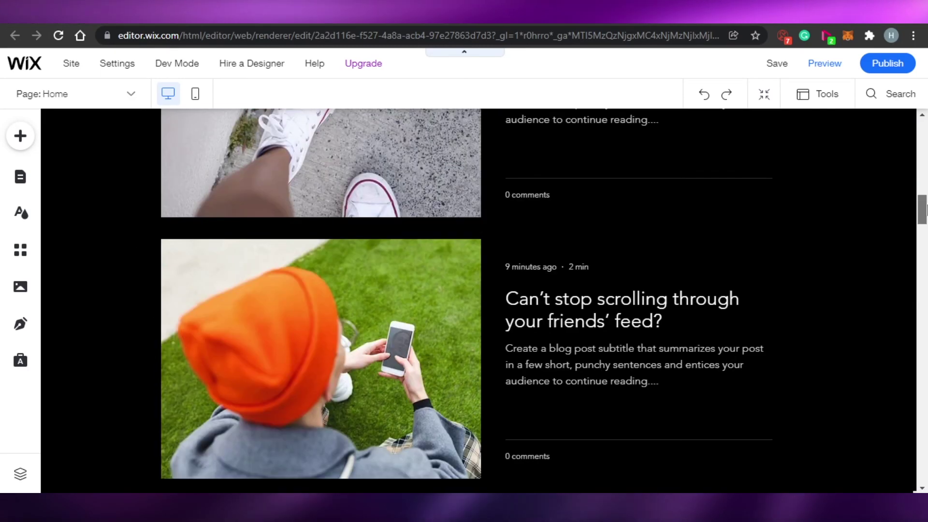
scroll(924, 207, "up", 10)
scroll(925, 211, "down", 10)
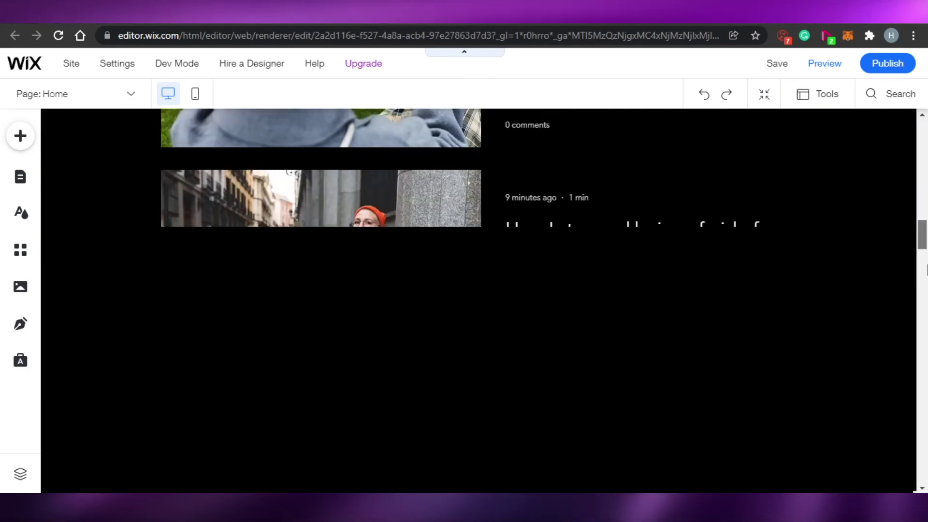
left_click_drag(925, 294, 924, 392)
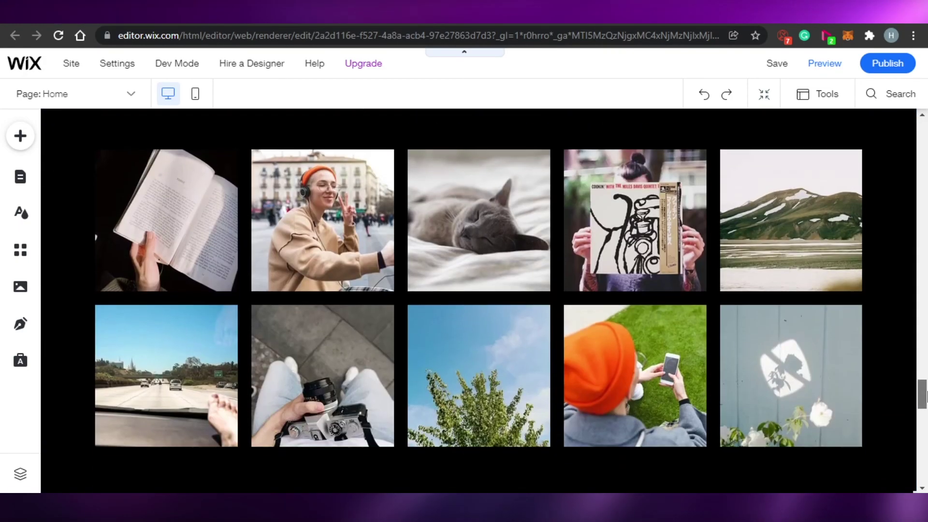